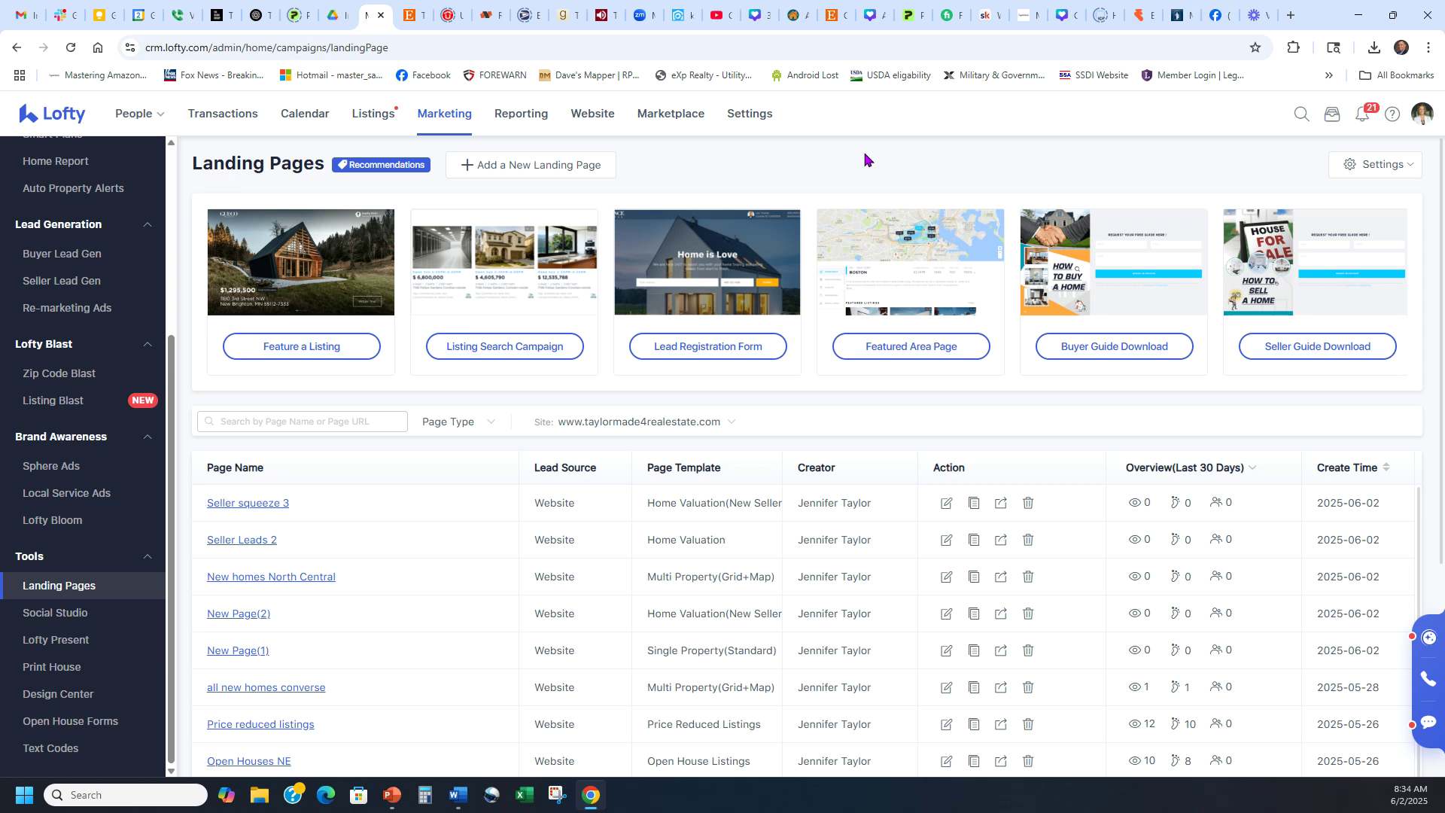
Go to the Landing Pages tool in the marketing area and start adding a new landing page
{"action": "left_click", "coordinate": [447, 119]}
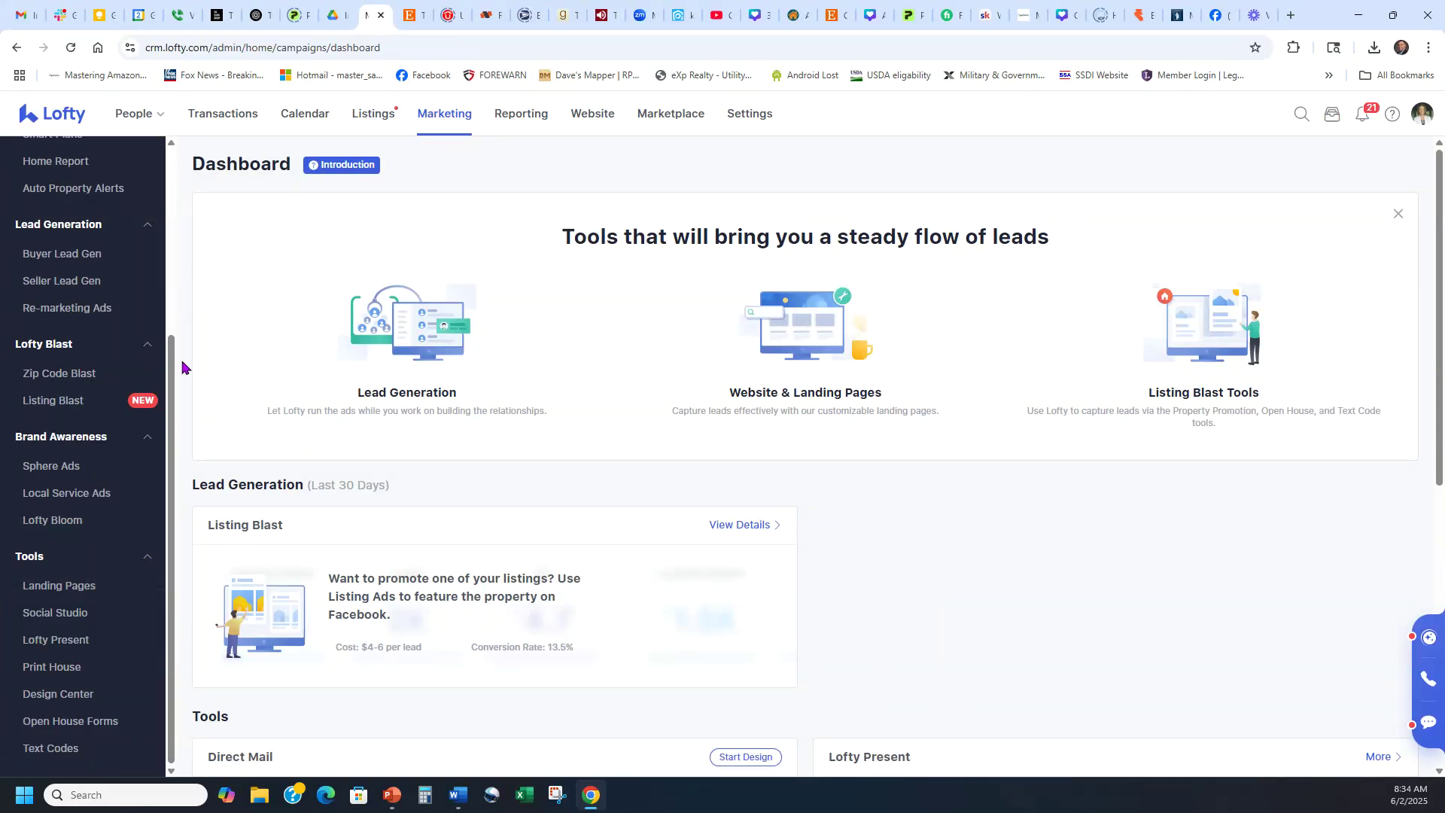
{"action": "left_click", "coordinate": [59, 589]}
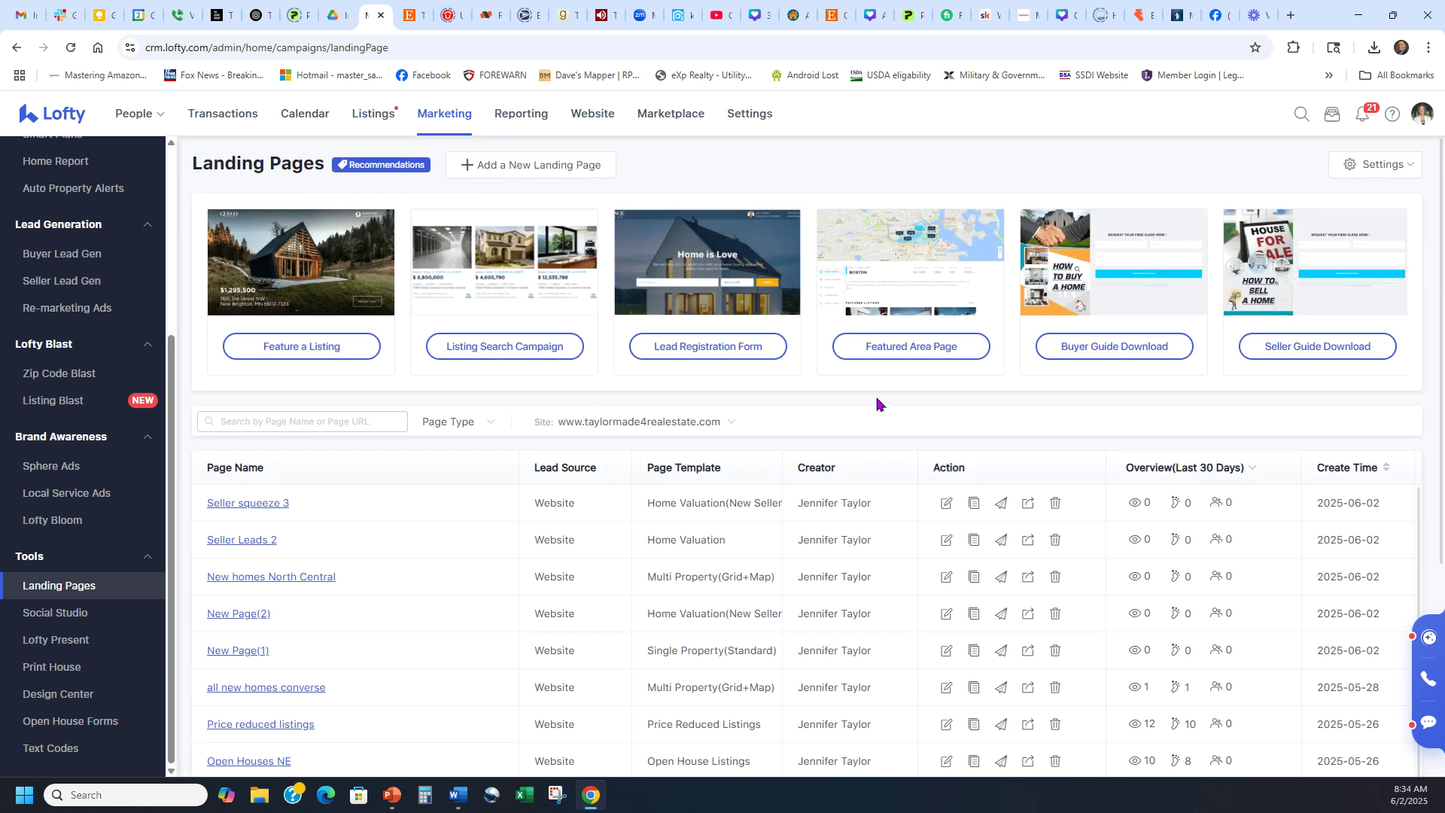
{"action": "left_click", "coordinate": [543, 167]}
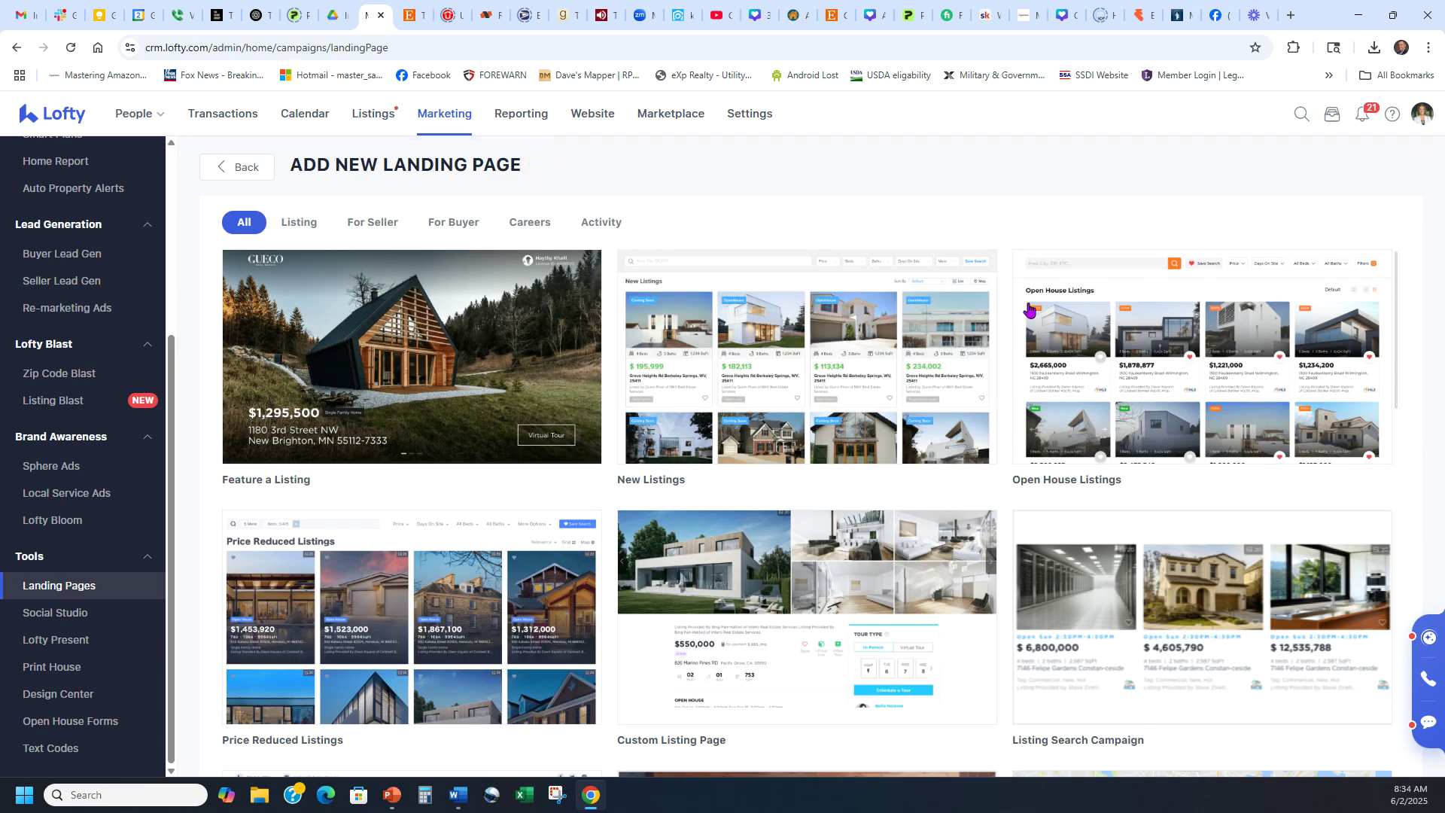
Look through the landing page templates and select the Featured Area Page template
{"action": "scroll", "coordinate": [1040, 308], "scroll_direction": "down", "scroll_amount": 2}
{"action": "scroll", "coordinate": [1076, 331], "scroll_direction": "down", "scroll_amount": 5}
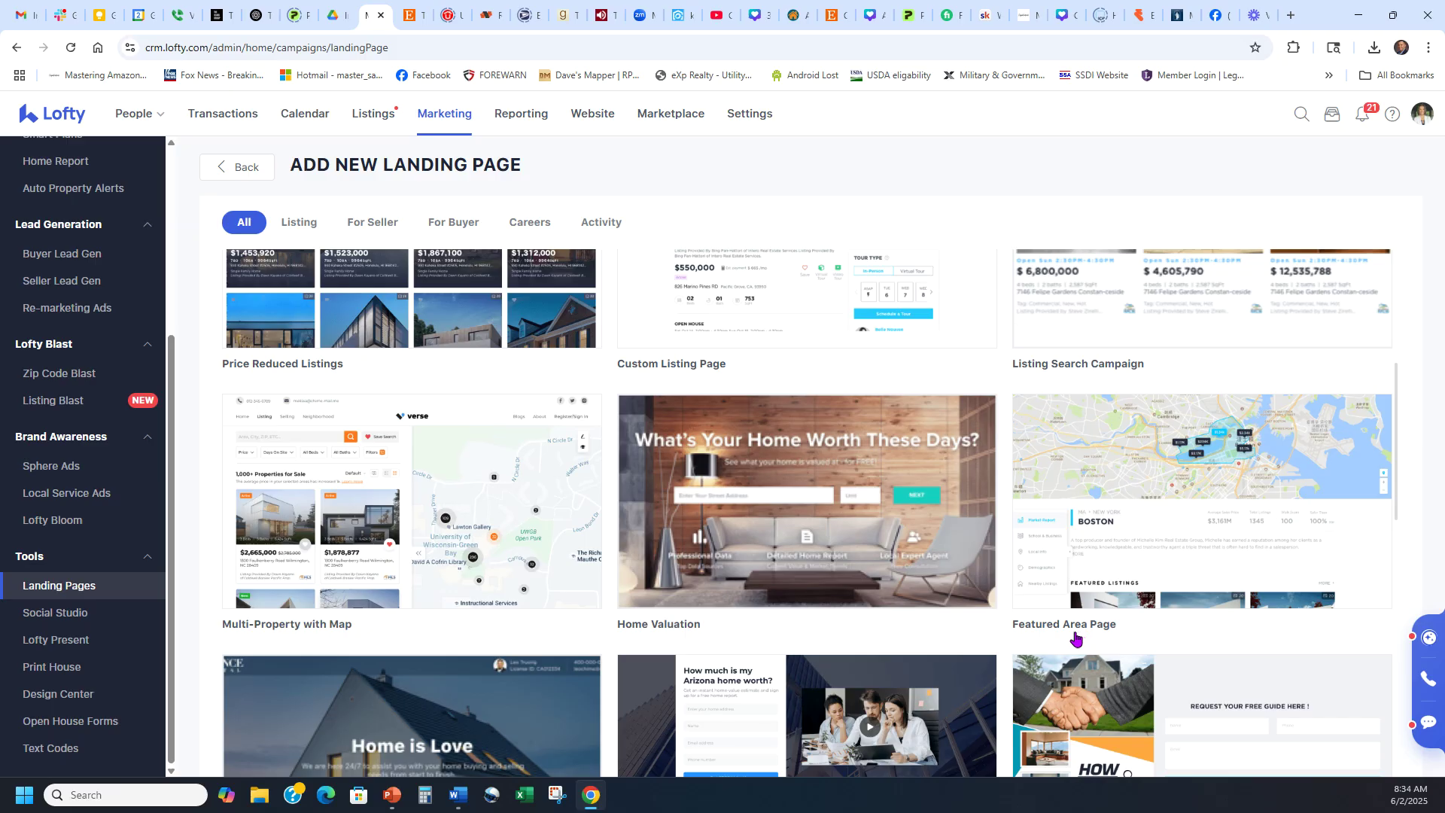
{"action": "scroll", "coordinate": [1072, 638], "scroll_direction": "up", "scroll_amount": 5}
{"action": "scroll", "coordinate": [752, 467], "scroll_direction": "down", "scroll_amount": 4}
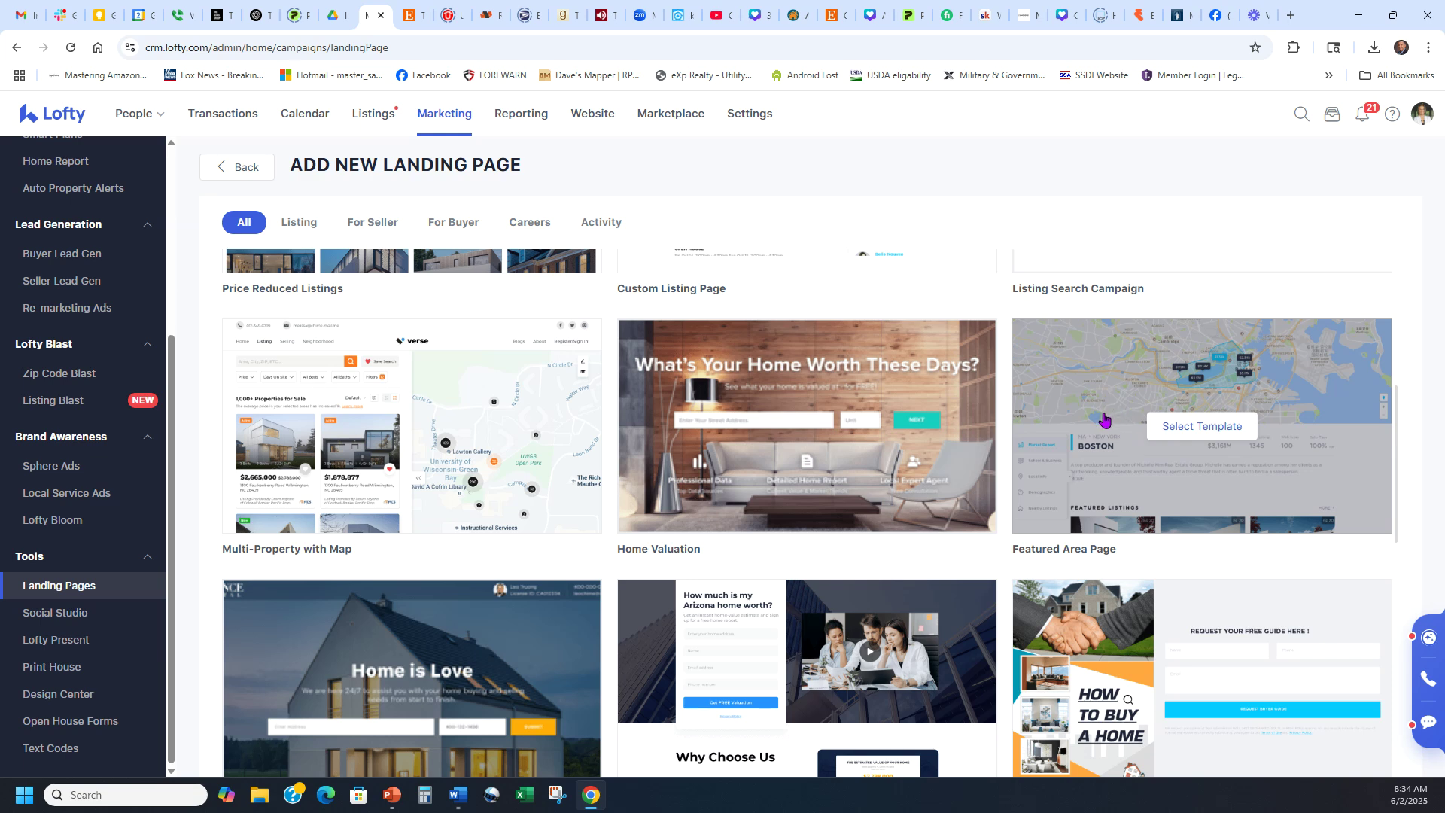
{"action": "left_click", "coordinate": [1220, 427]}
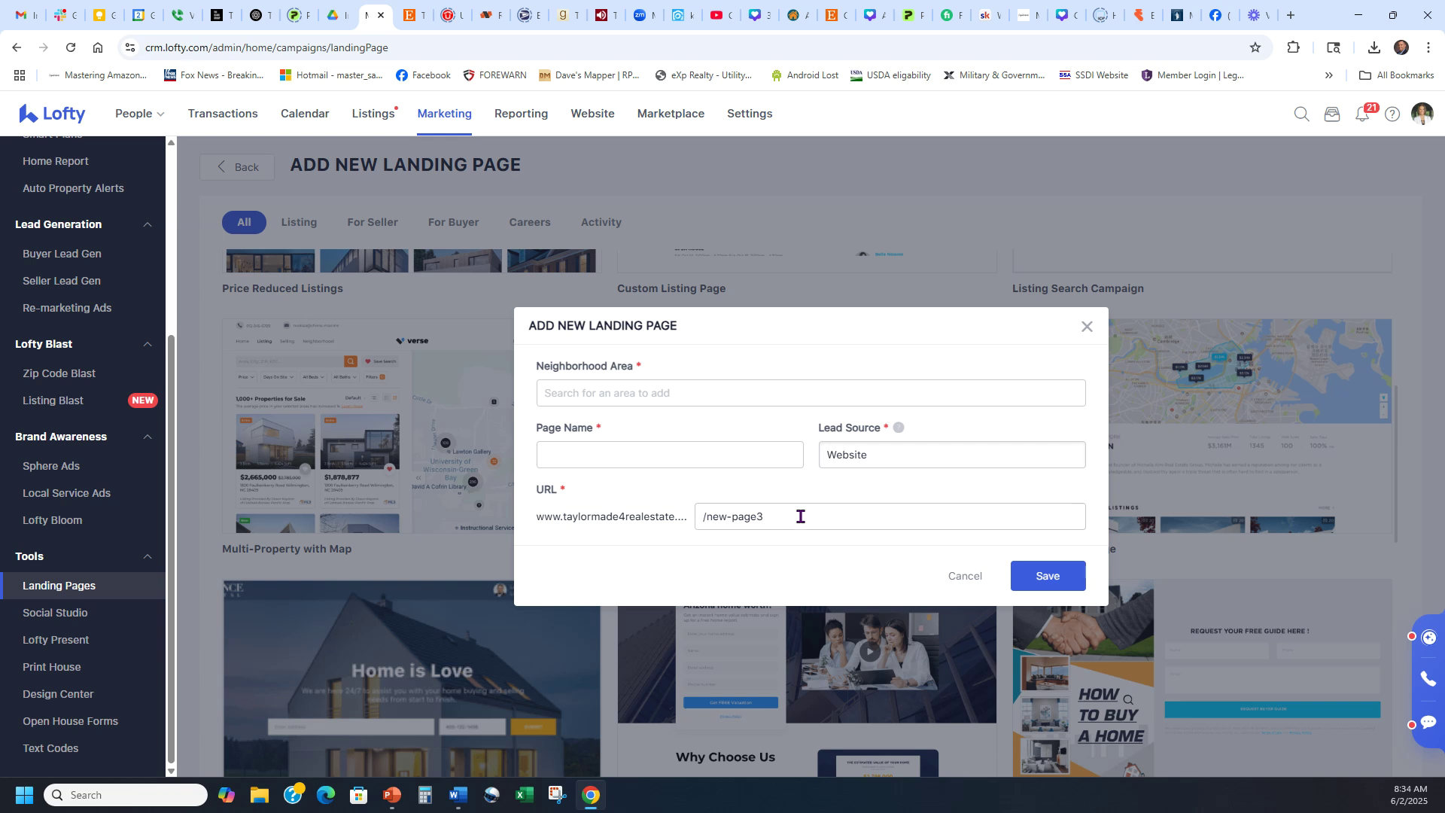
Set the neighborhood area to the postal city Boerne, TX and save the new landing page
{"action": "left_click", "coordinate": [712, 390]}
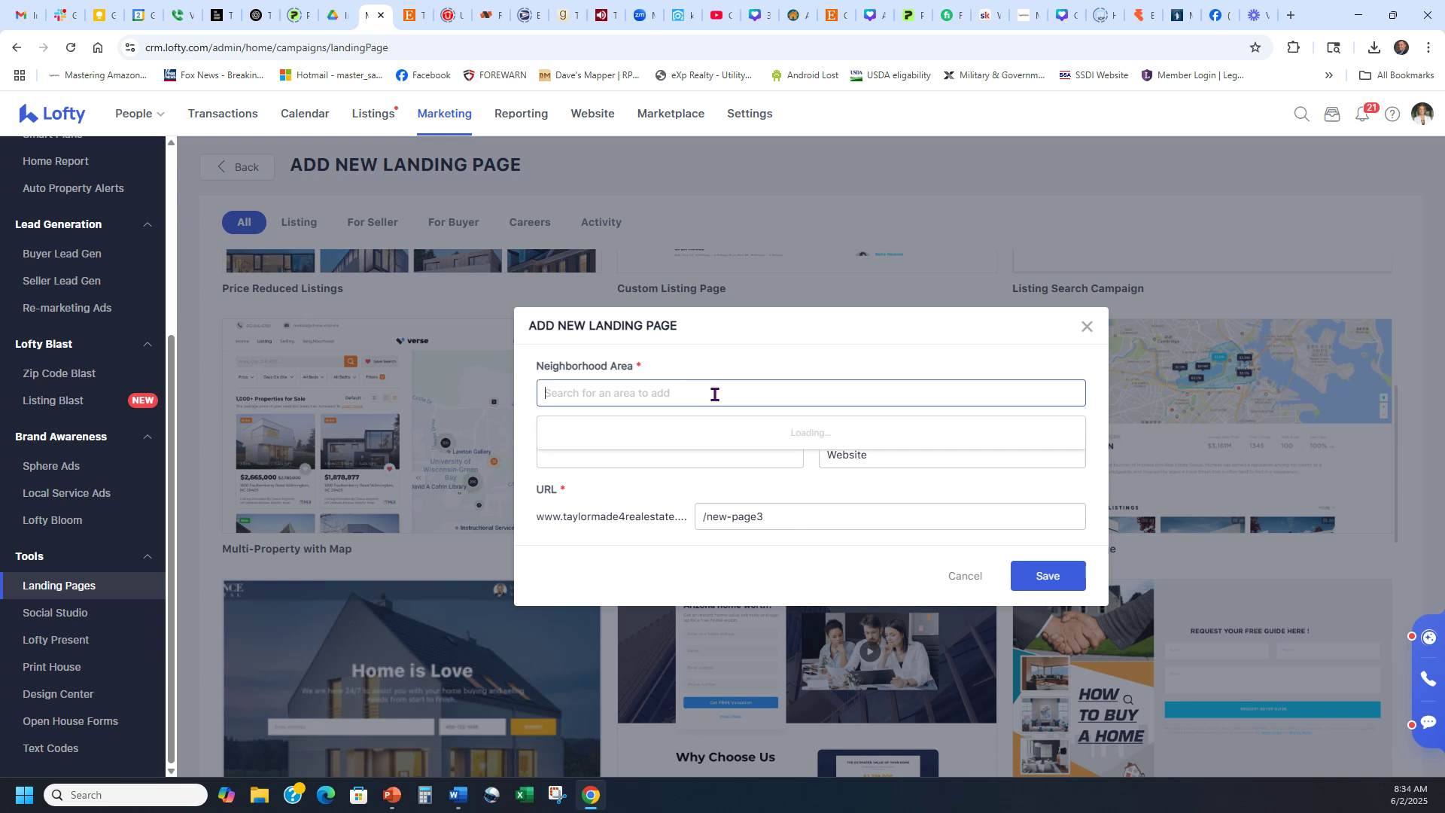
{"action": "type", "text": "boerne"}
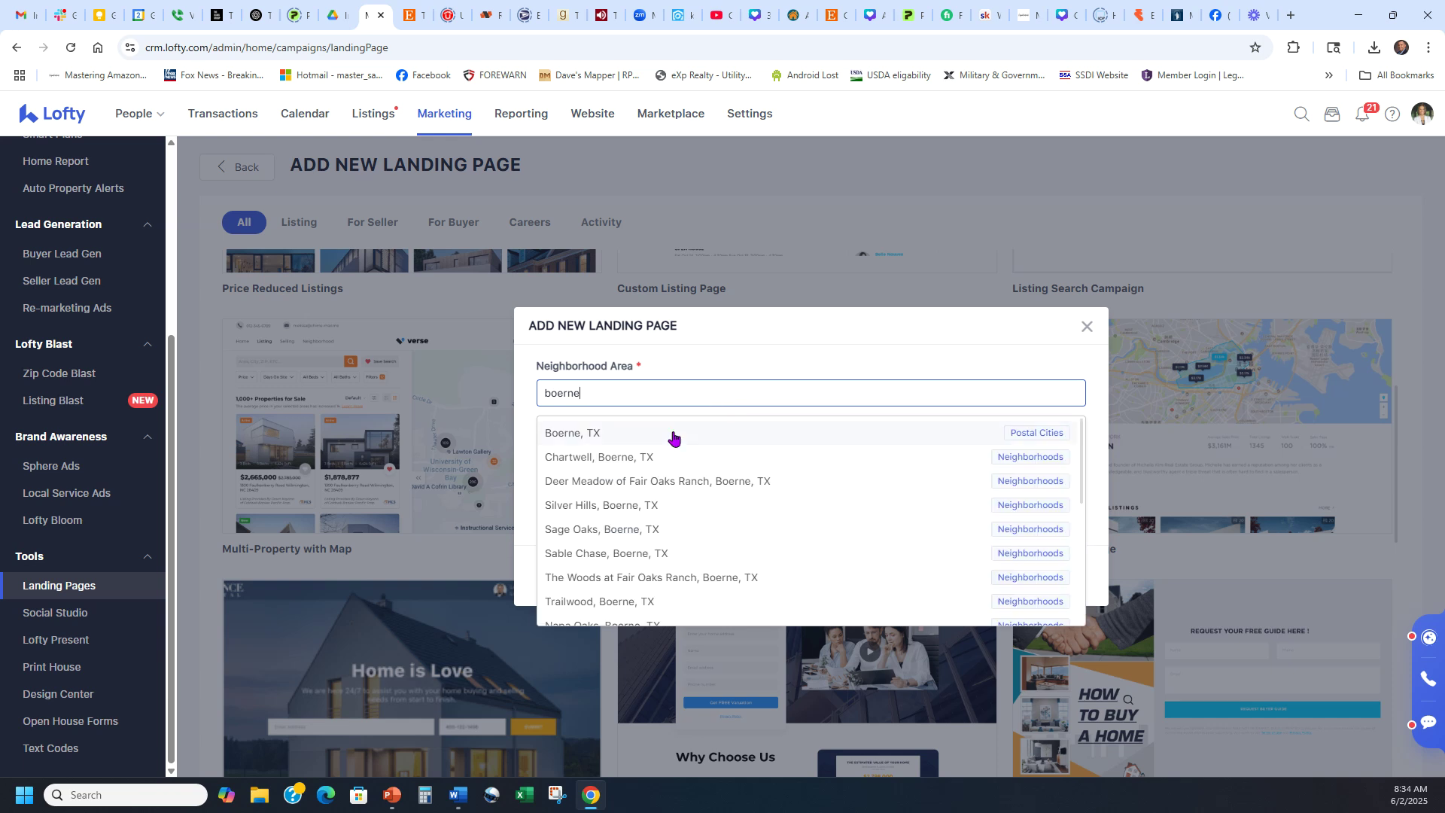
{"action": "left_click", "coordinate": [590, 436]}
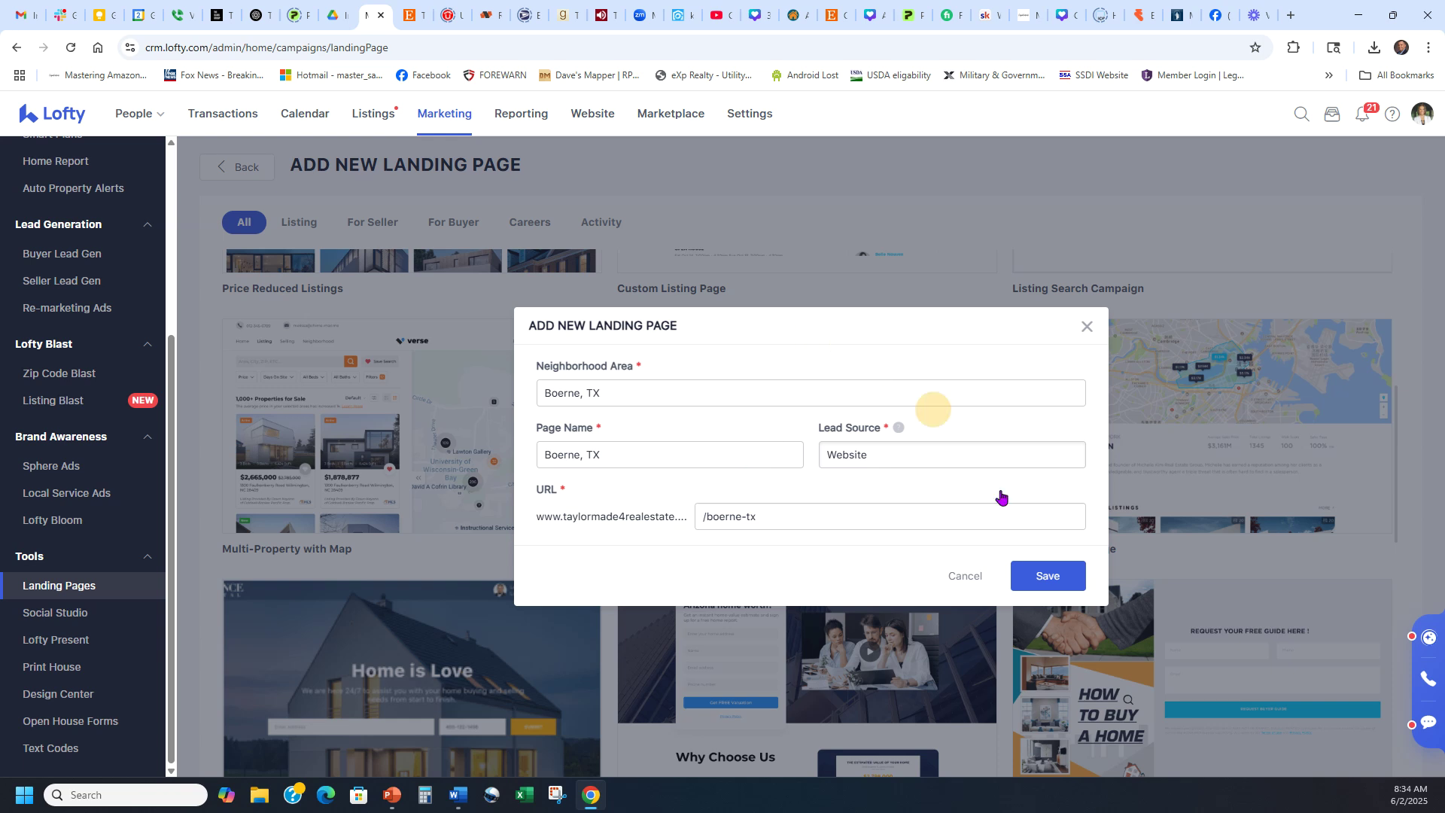
{"action": "left_click", "coordinate": [1042, 576]}
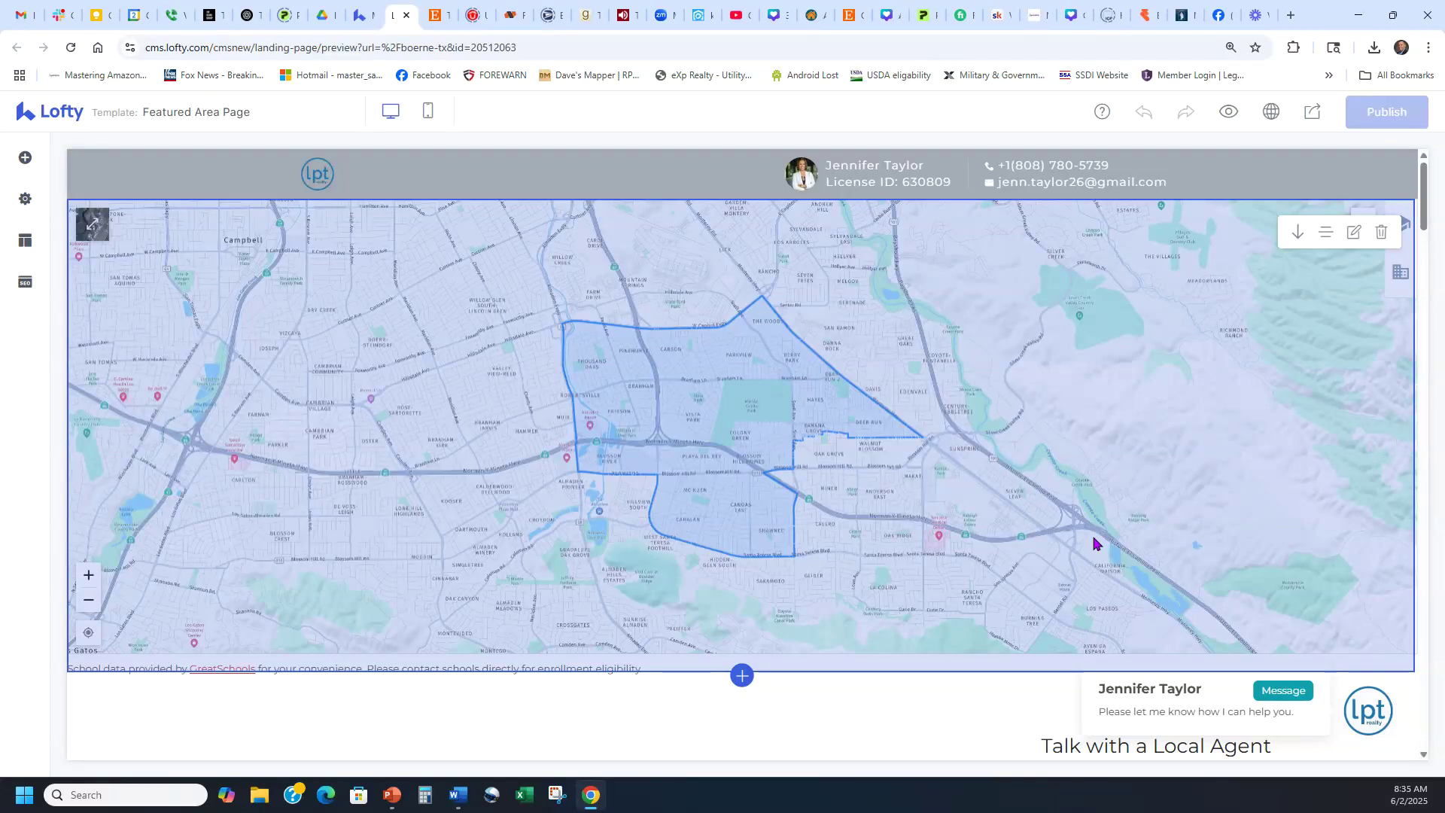
Review the new page's area map, Boerne market figures, agent contact form, empty listing blocks and Market Trends section
{"action": "scroll", "coordinate": [938, 692], "scroll_direction": "down", "scroll_amount": 4}
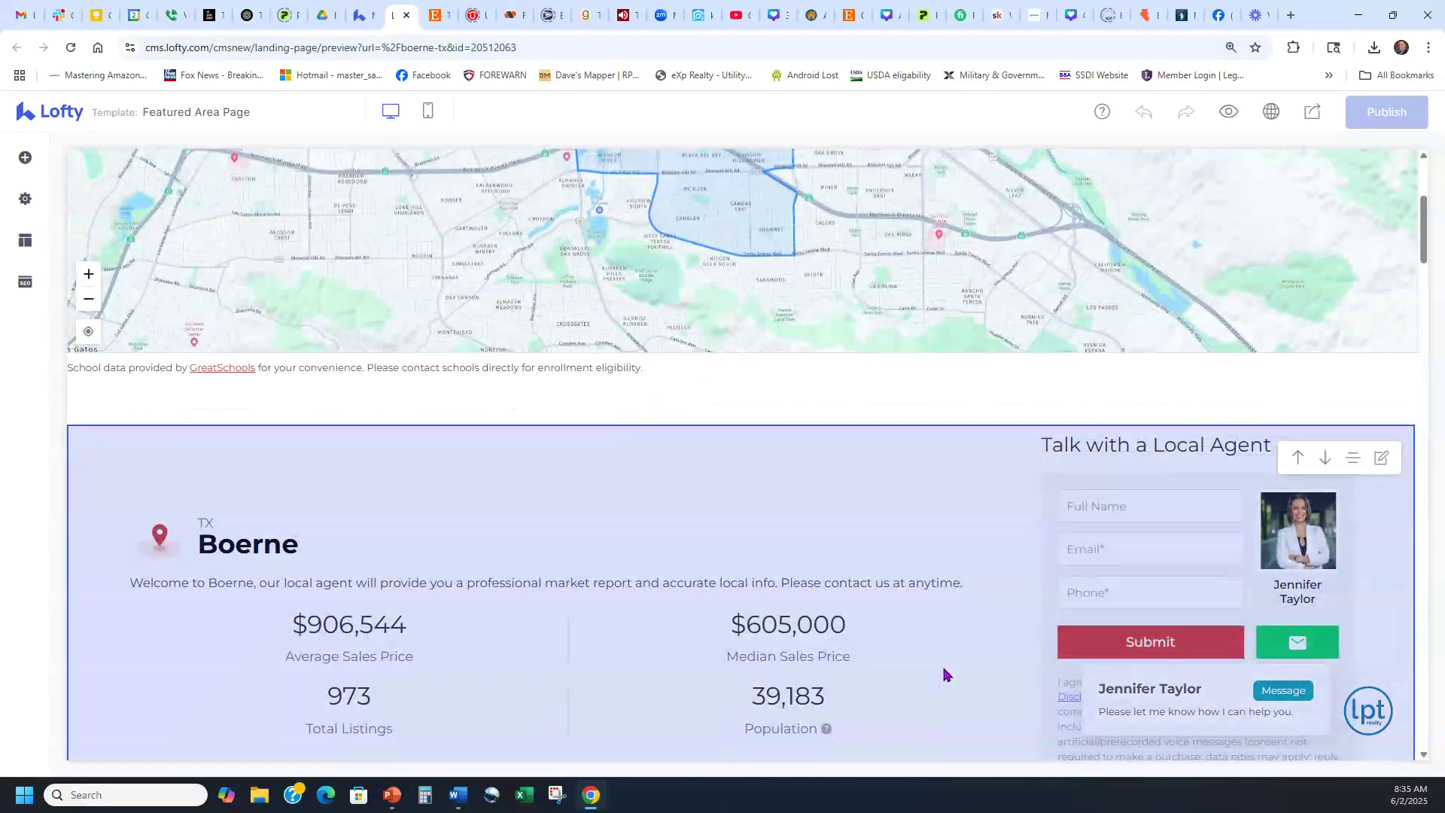
{"action": "scroll", "coordinate": [618, 625], "scroll_direction": "down", "scroll_amount": 2}
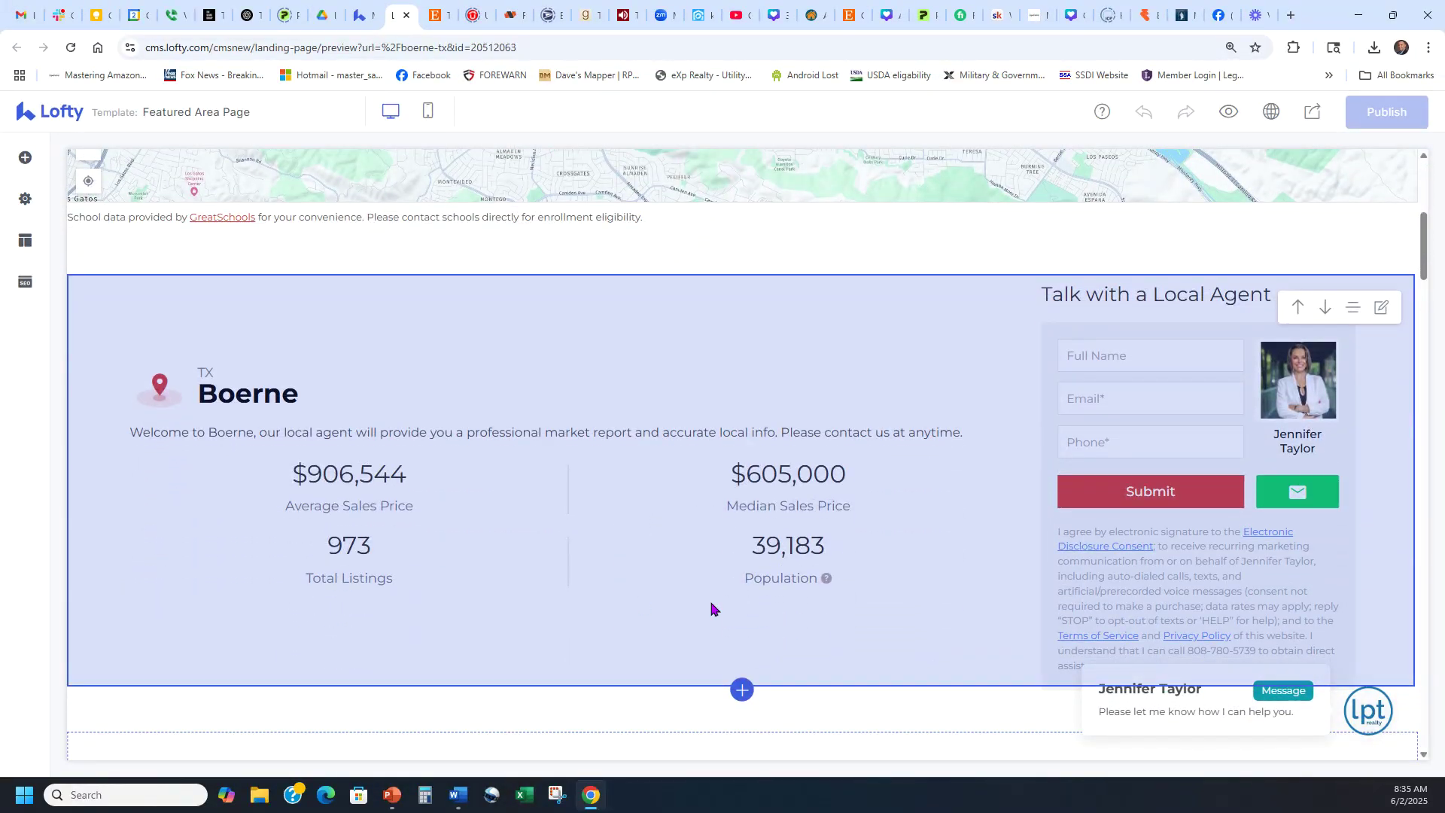
{"action": "scroll", "coordinate": [832, 603], "scroll_direction": "up", "scroll_amount": 6}
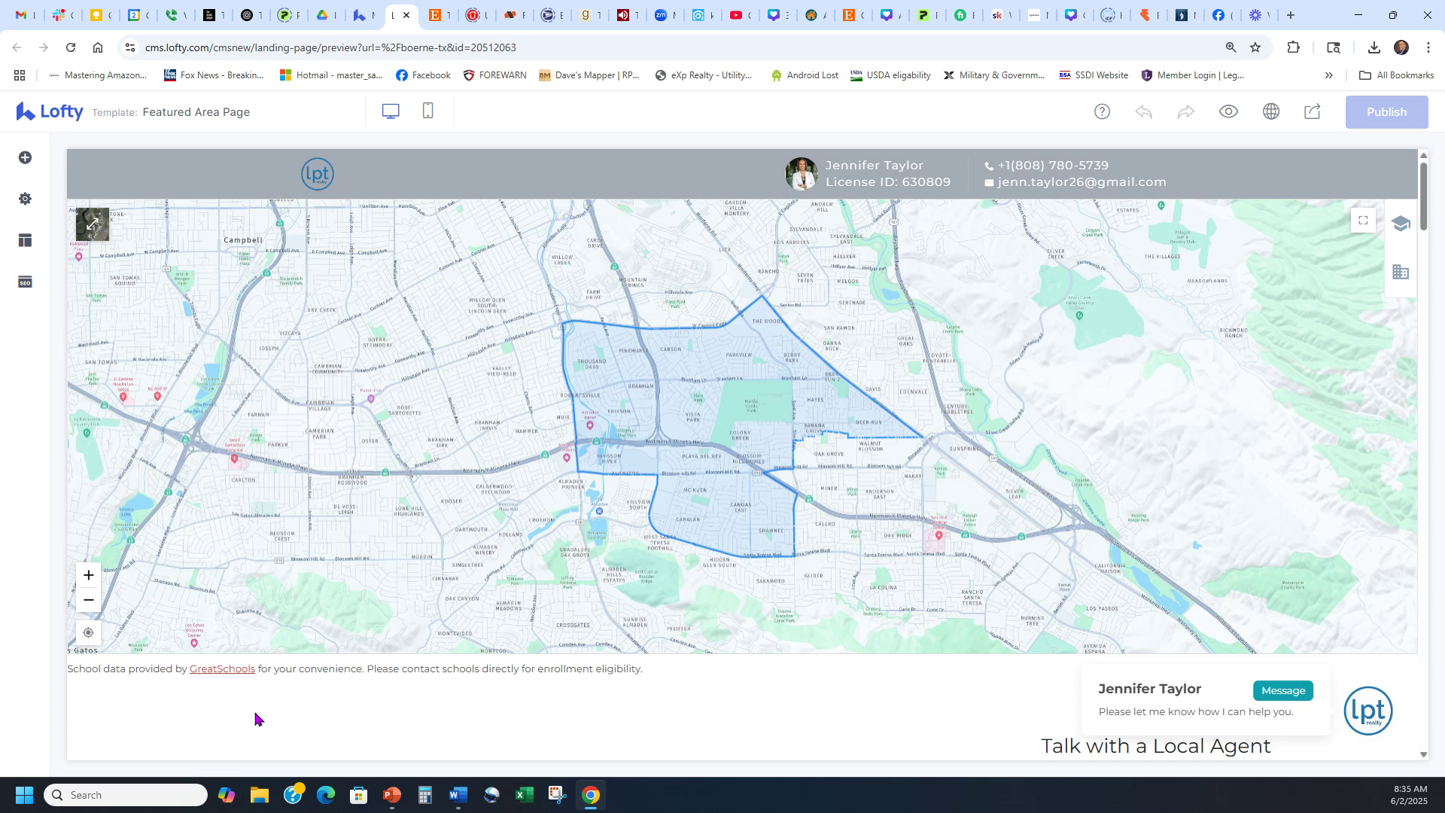
{"action": "scroll", "coordinate": [1045, 387], "scroll_direction": "down", "scroll_amount": 4}
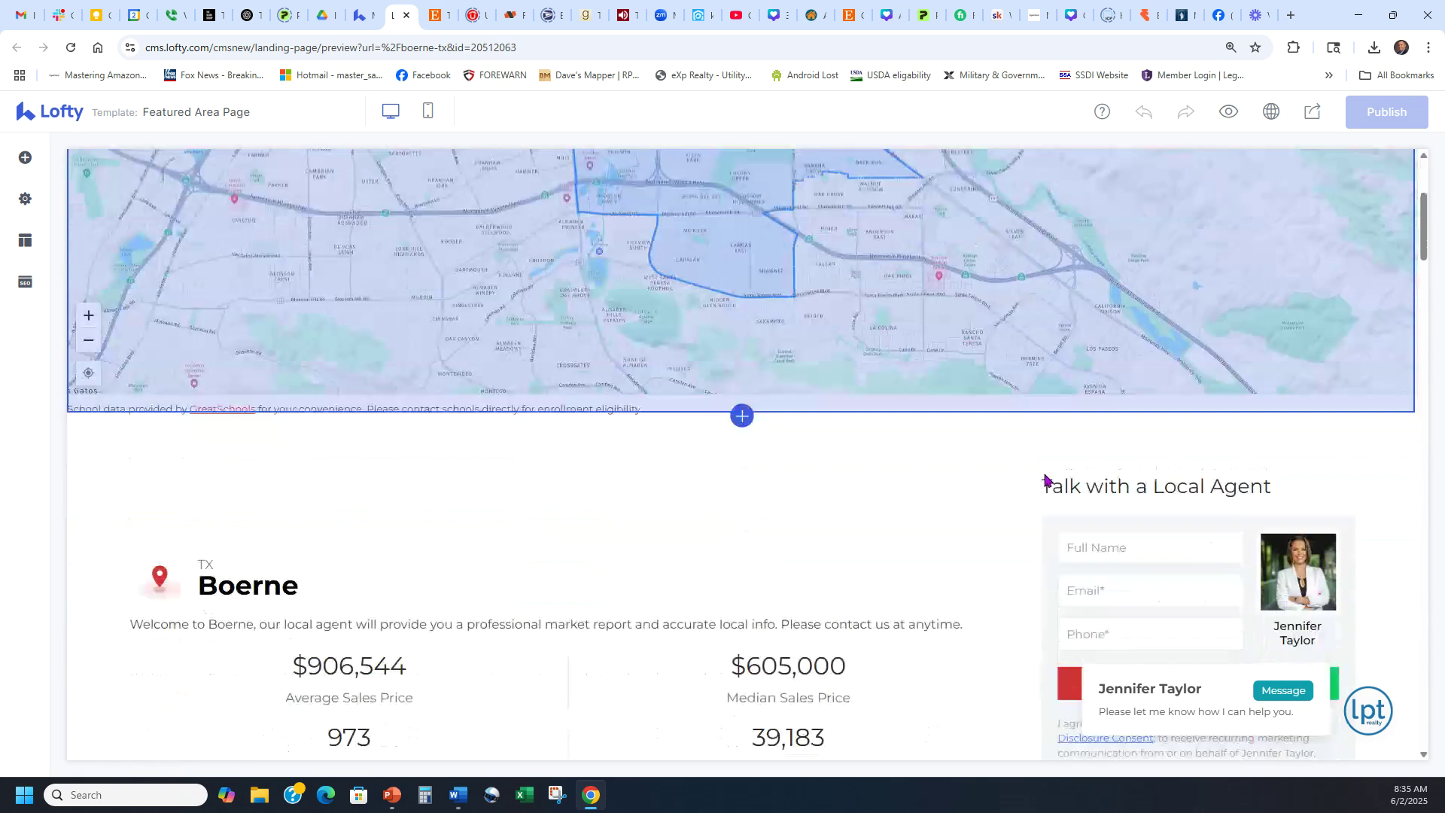
{"action": "scroll", "coordinate": [953, 479], "scroll_direction": "down", "scroll_amount": 4}
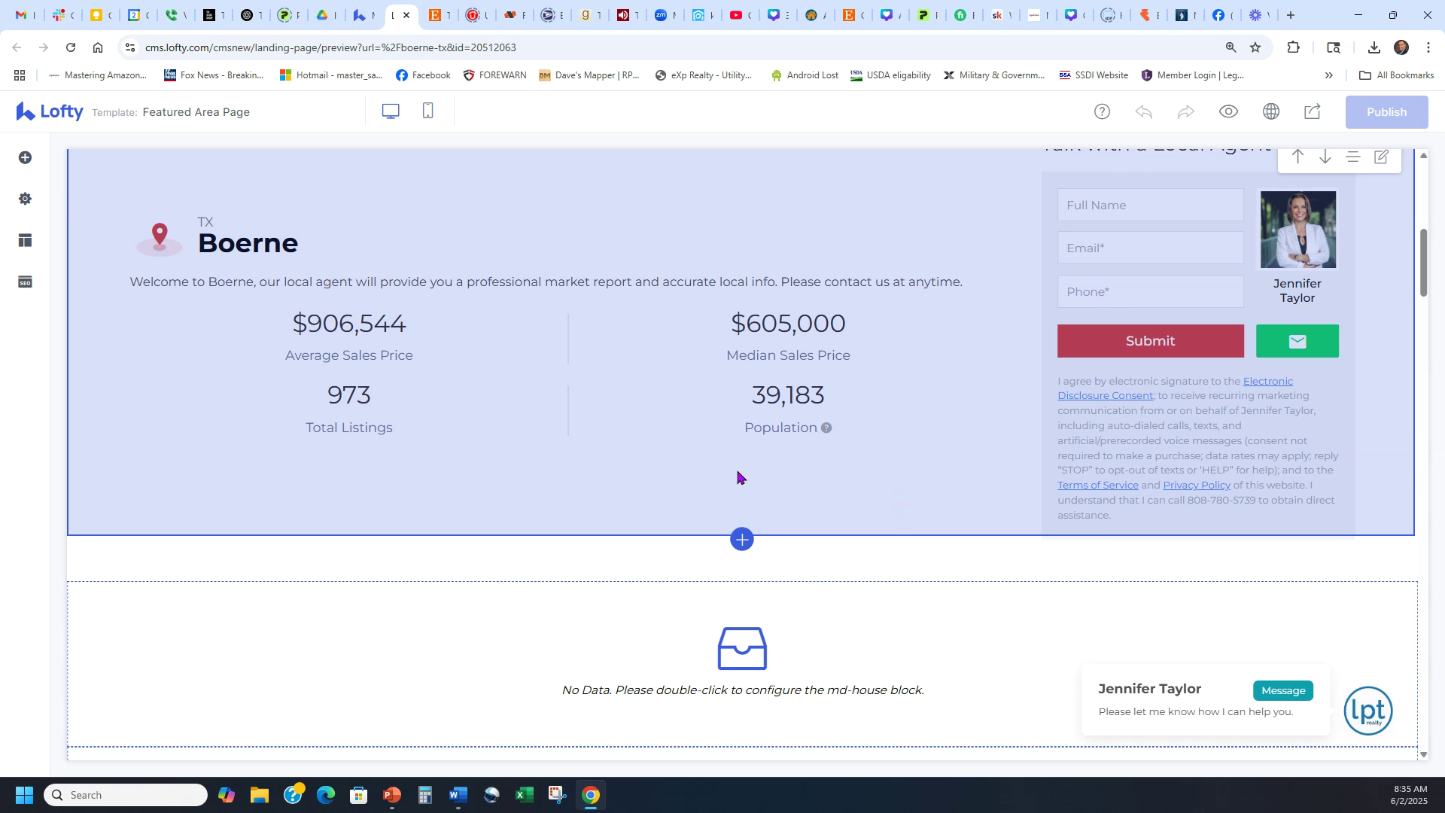
{"action": "scroll", "coordinate": [914, 564], "scroll_direction": "up", "scroll_amount": 3}
{"action": "scroll", "coordinate": [892, 508], "scroll_direction": "down", "scroll_amount": 6}
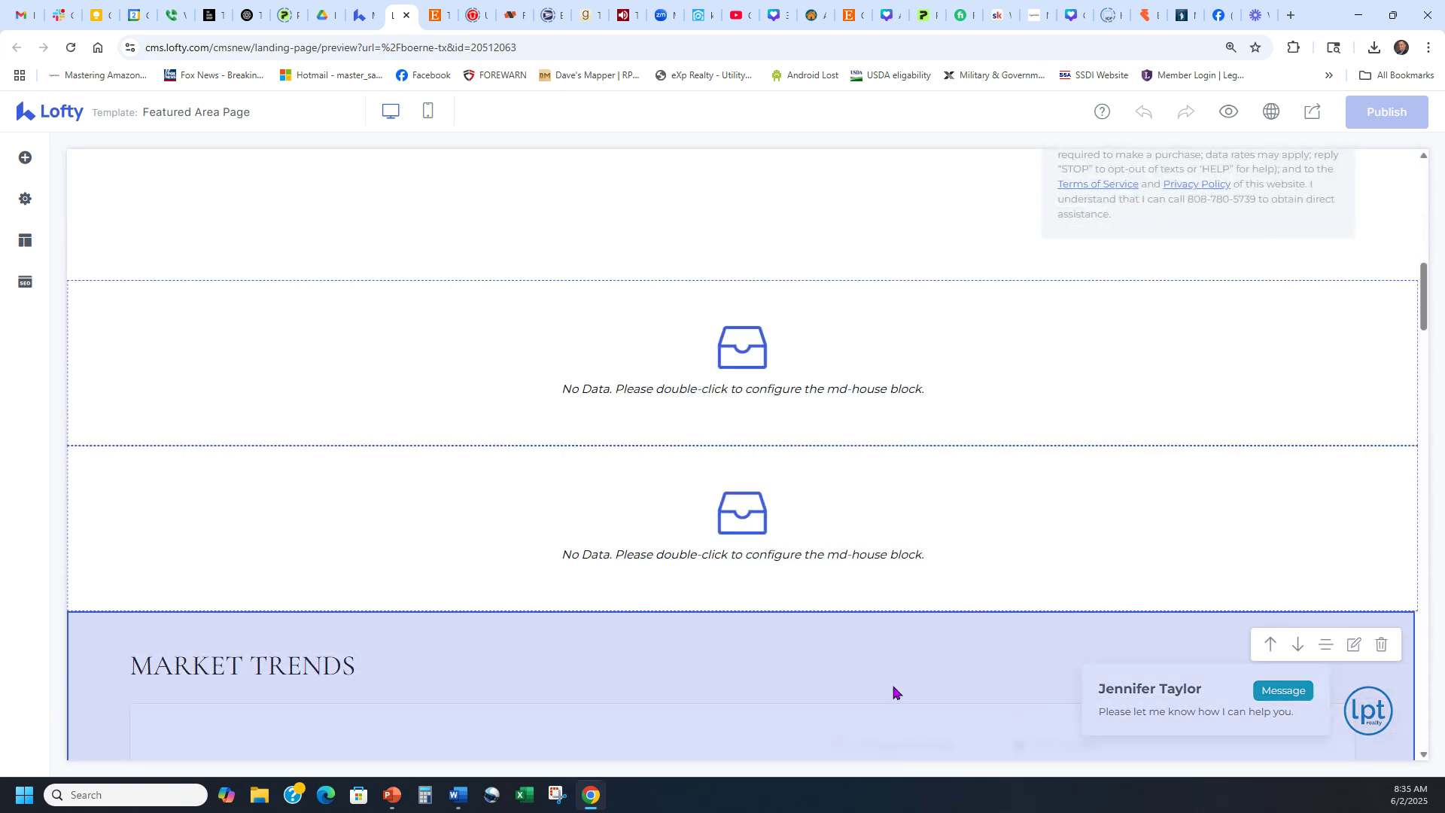
{"action": "scroll", "coordinate": [926, 655], "scroll_direction": "down", "scroll_amount": 2}
{"action": "scroll", "coordinate": [1005, 595], "scroll_direction": "up", "scroll_amount": 3}
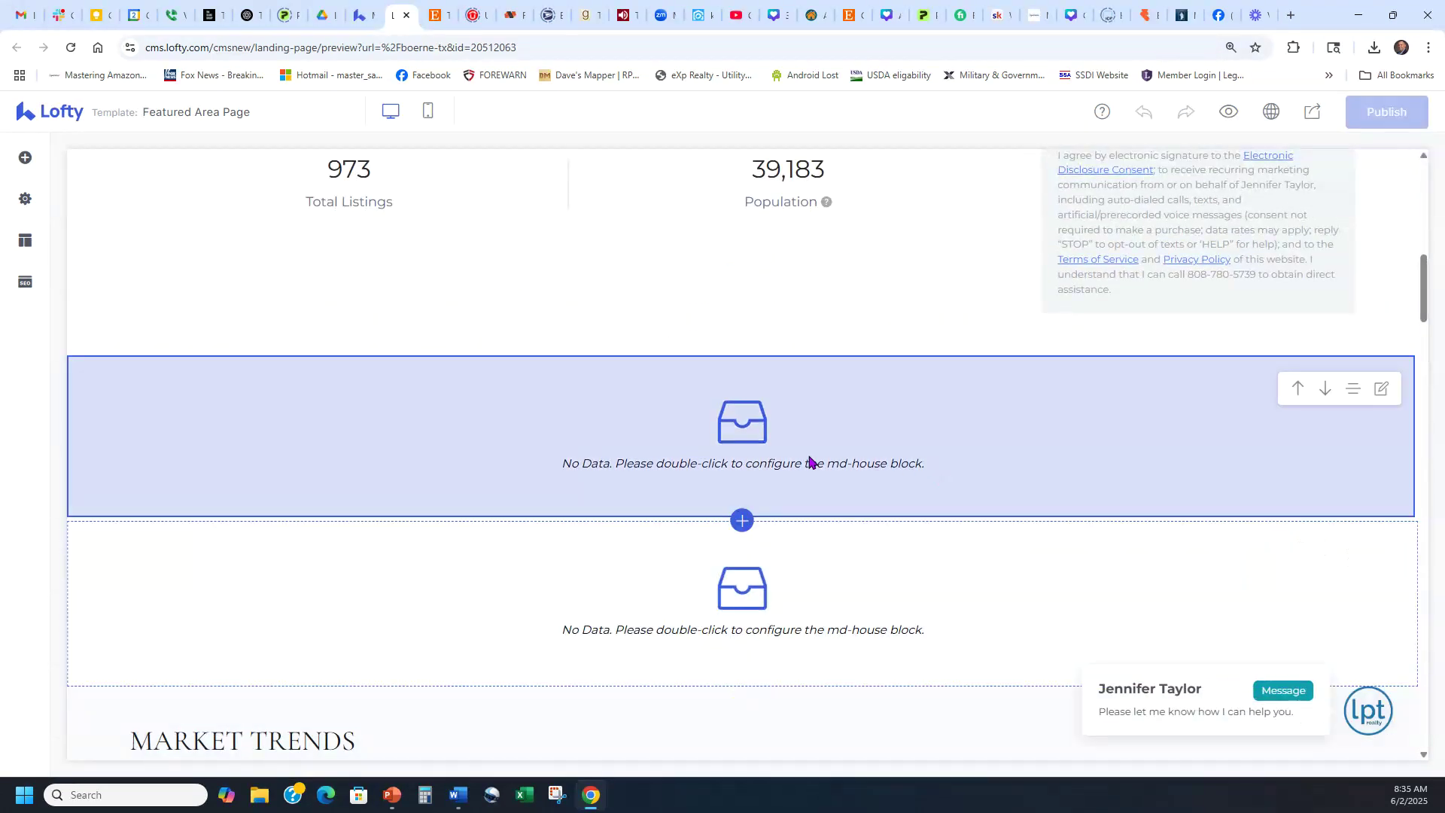
{"action": "scroll", "coordinate": [1029, 421], "scroll_direction": "down", "scroll_amount": 1}
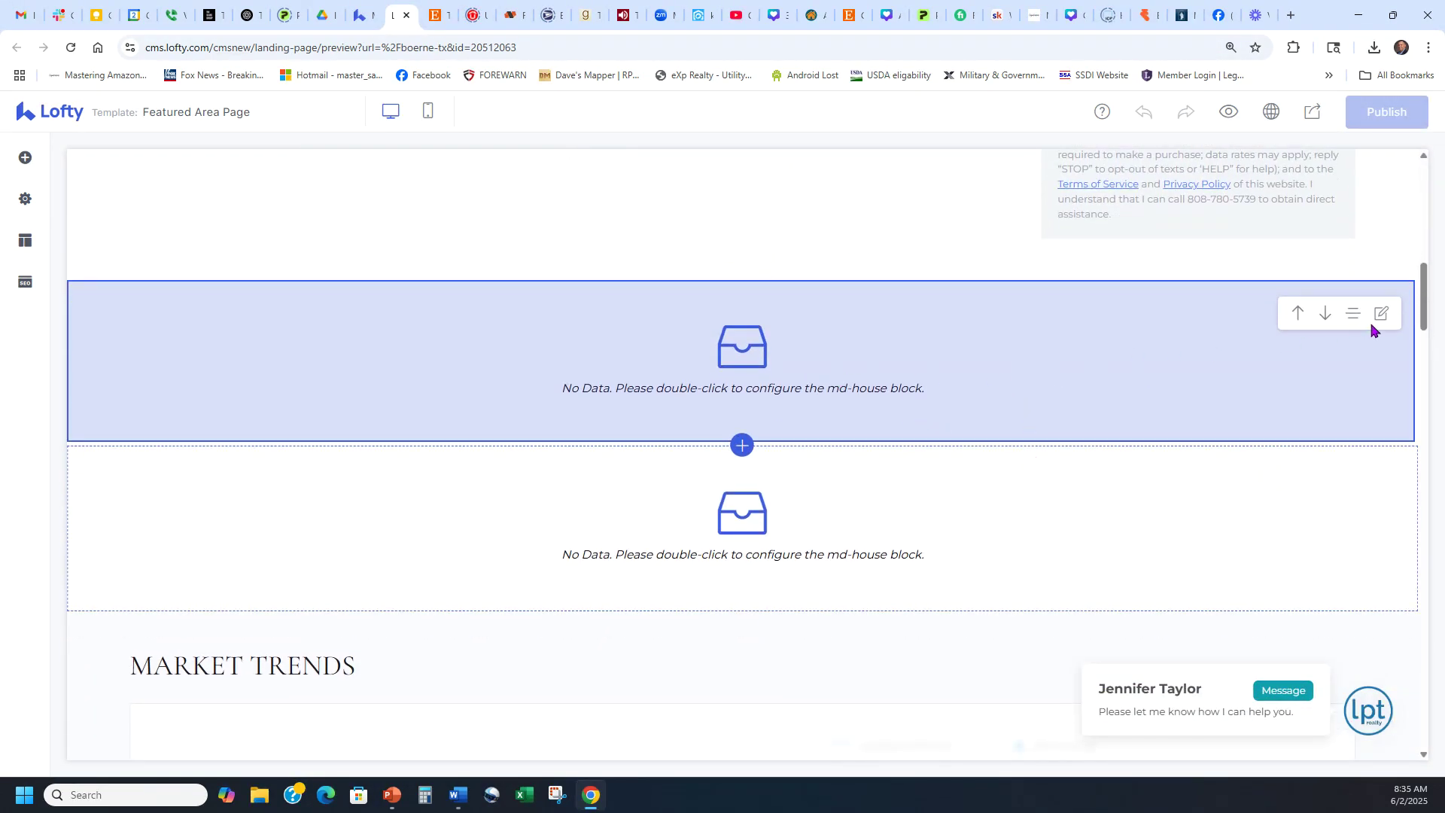
Open the first empty listings block for editing and review its title, description, maximum quantity, default view pattern and style options
{"action": "left_click", "coordinate": [1381, 315]}
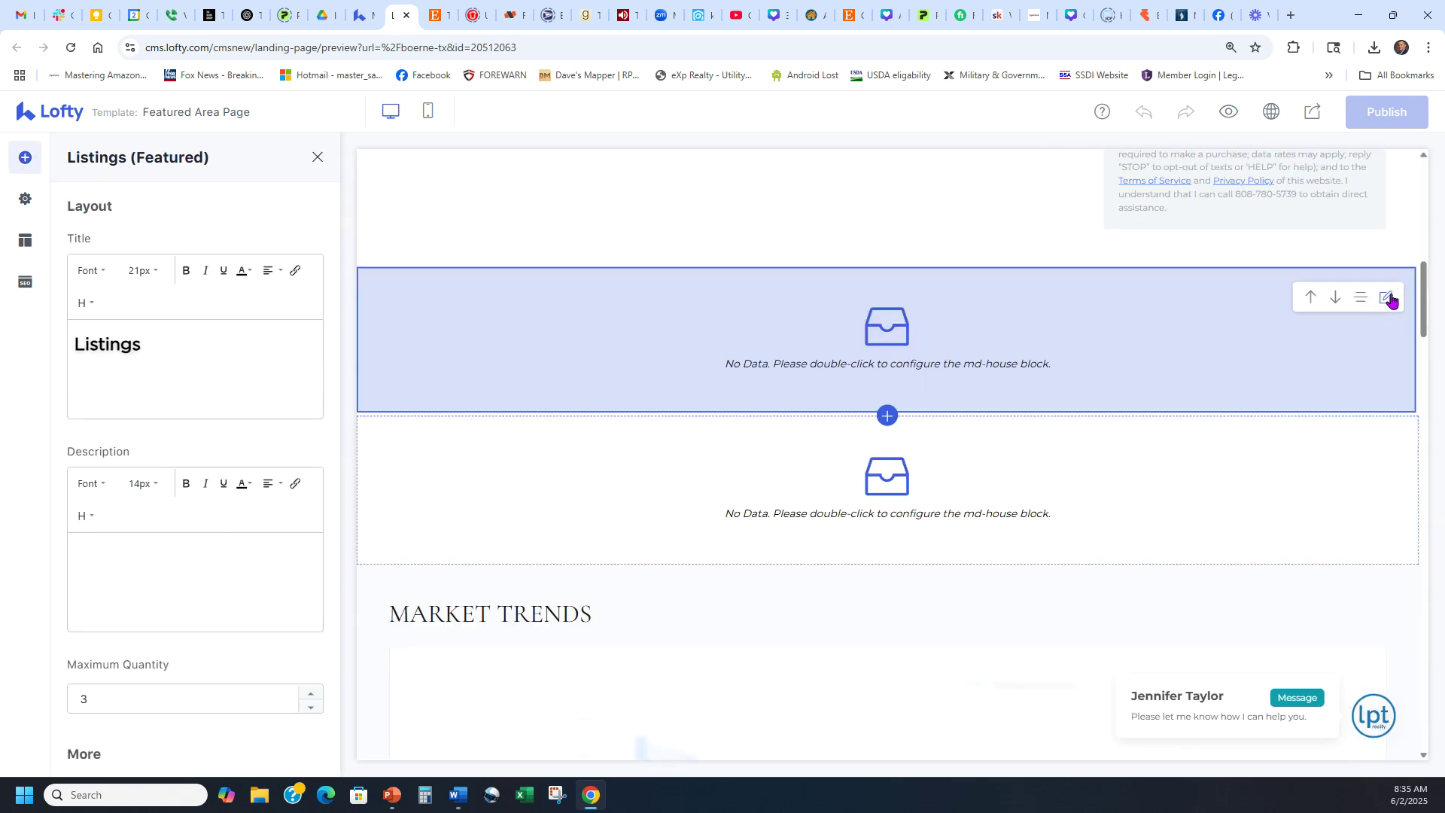
{"action": "scroll", "coordinate": [207, 347], "scroll_direction": "down", "scroll_amount": 5}
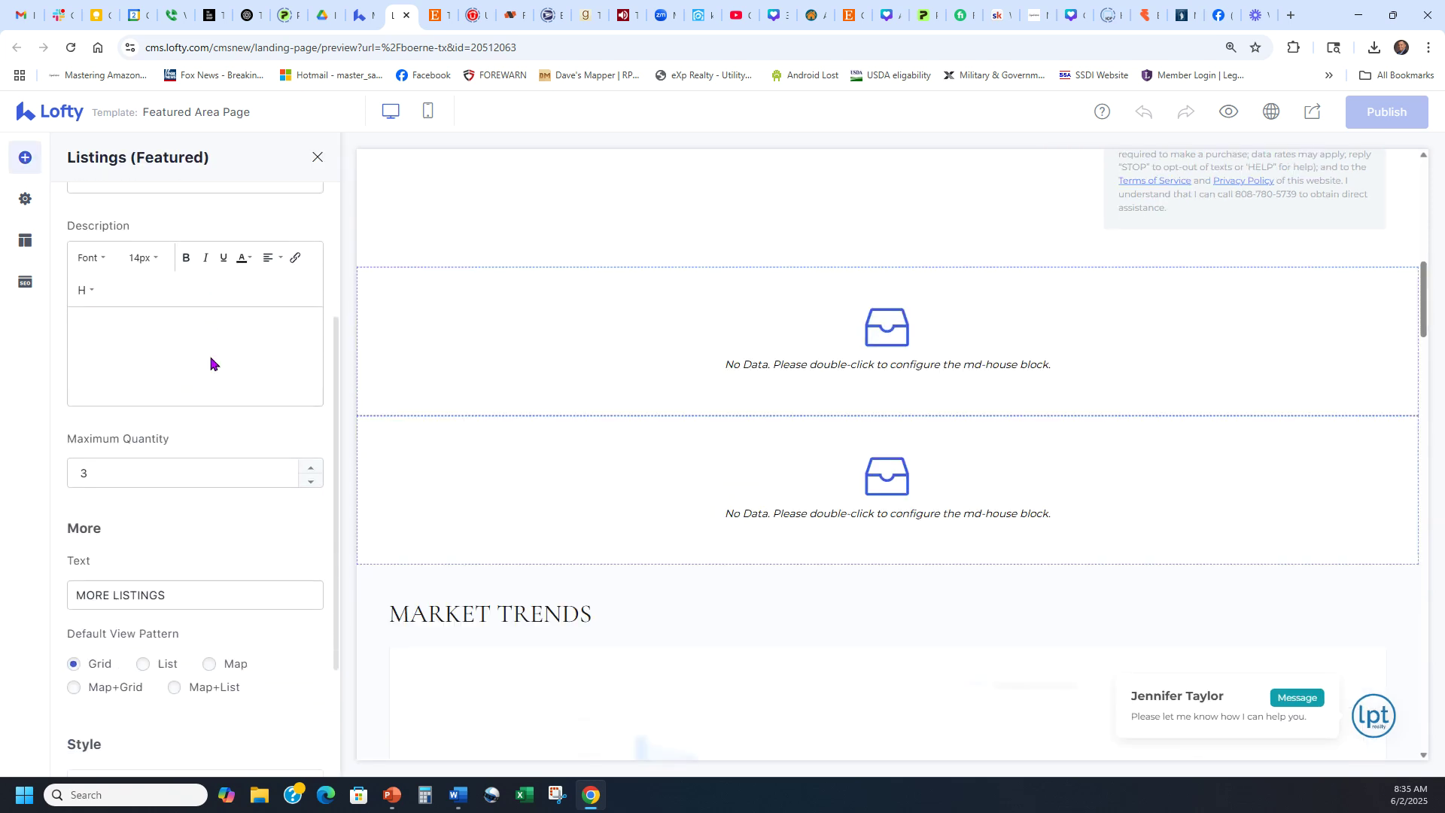
{"action": "scroll", "coordinate": [211, 364], "scroll_direction": "down", "scroll_amount": 1}
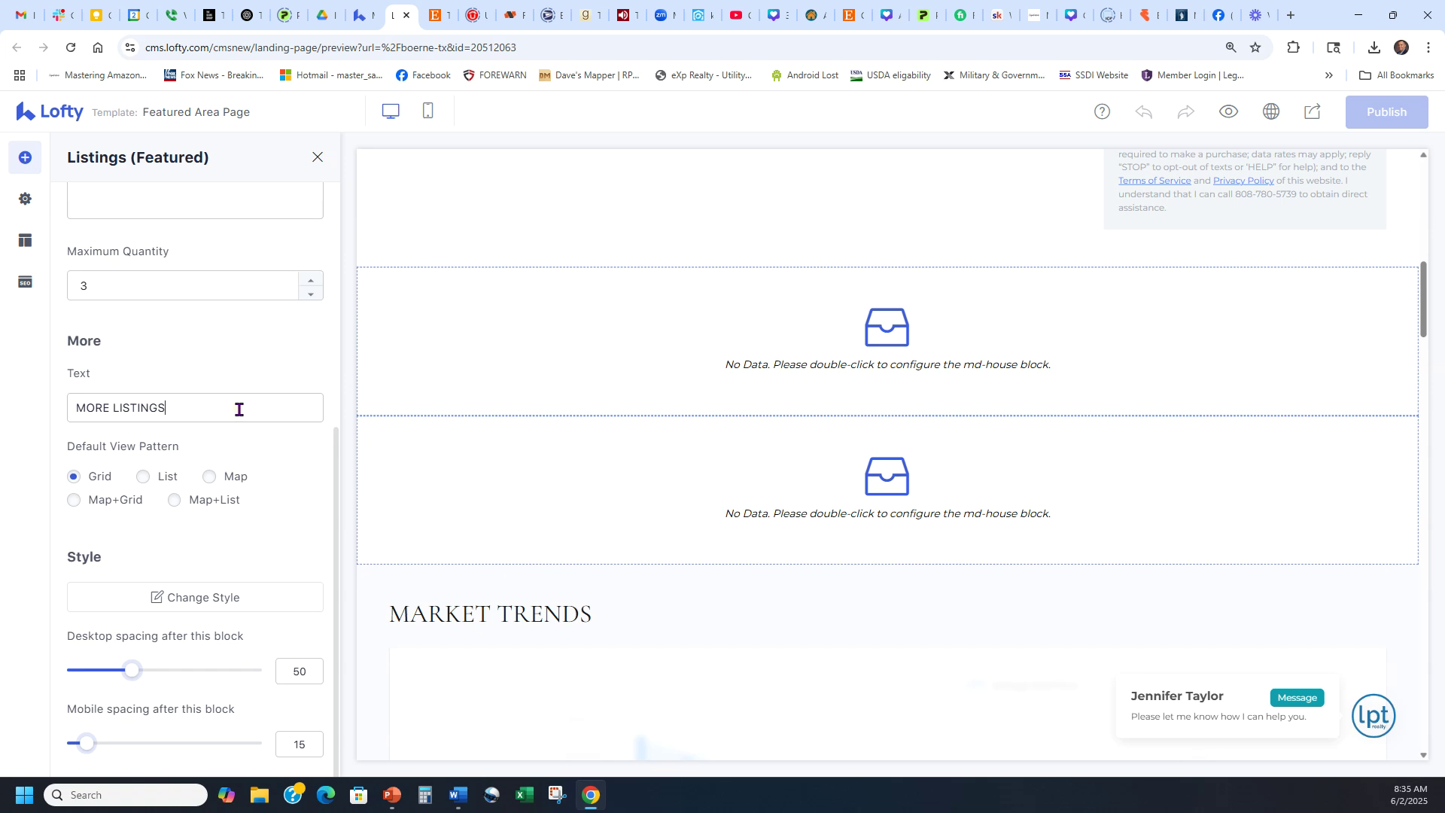
{"action": "left_click", "coordinate": [217, 327]}
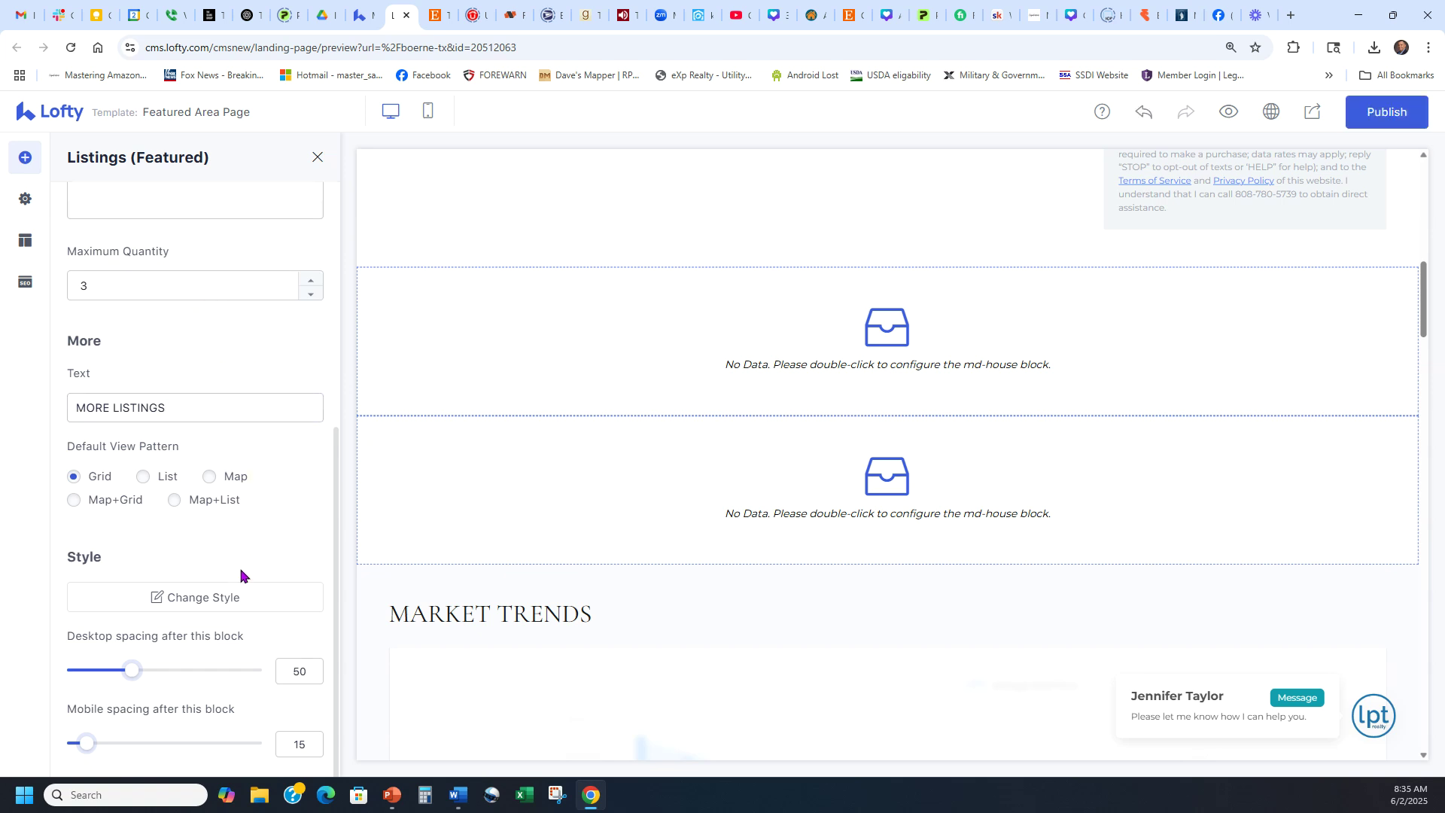
{"action": "scroll", "coordinate": [252, 571], "scroll_direction": "up", "scroll_amount": 5}
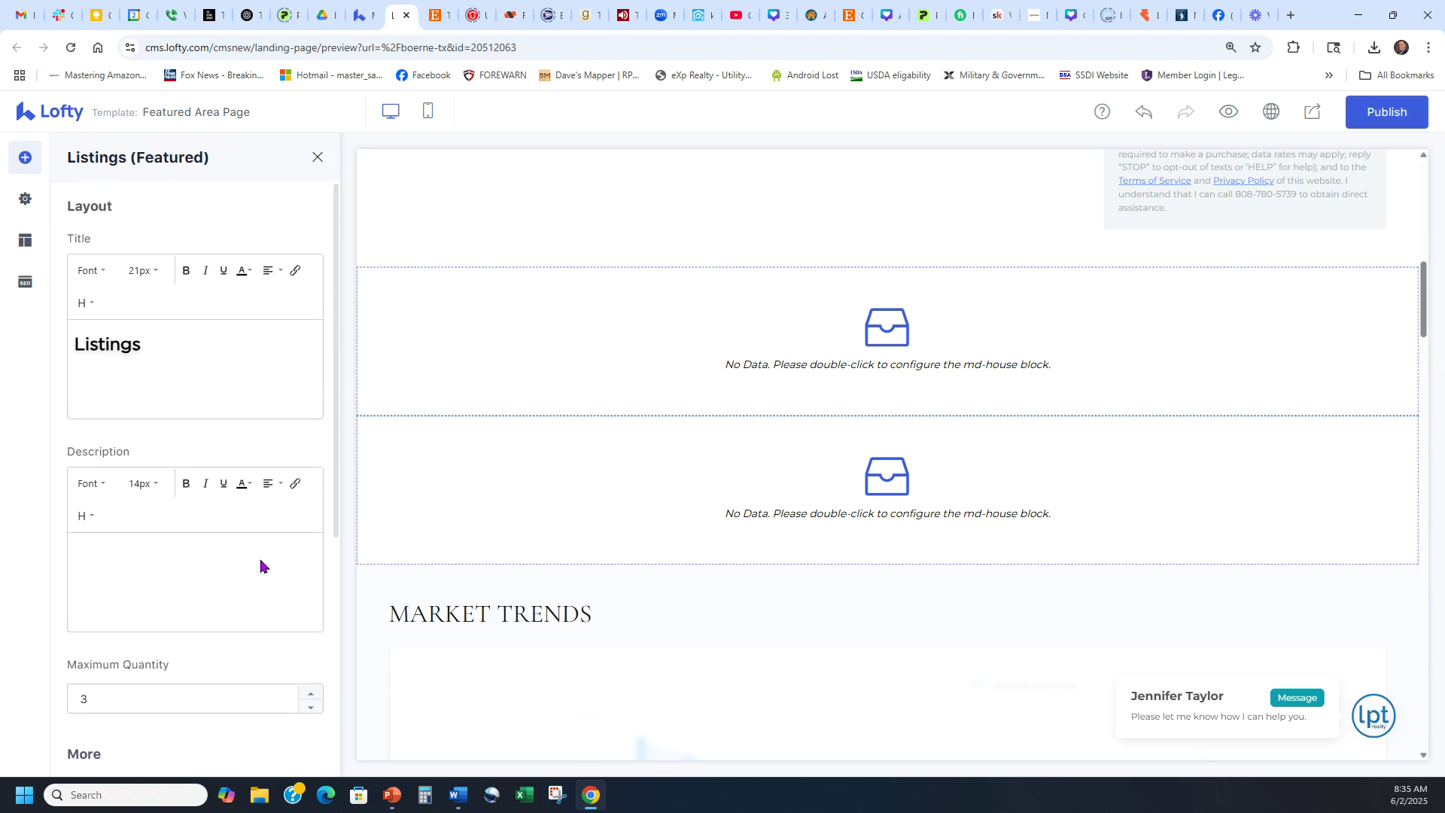
{"action": "mouse_move", "coordinate": [1220, 279]}
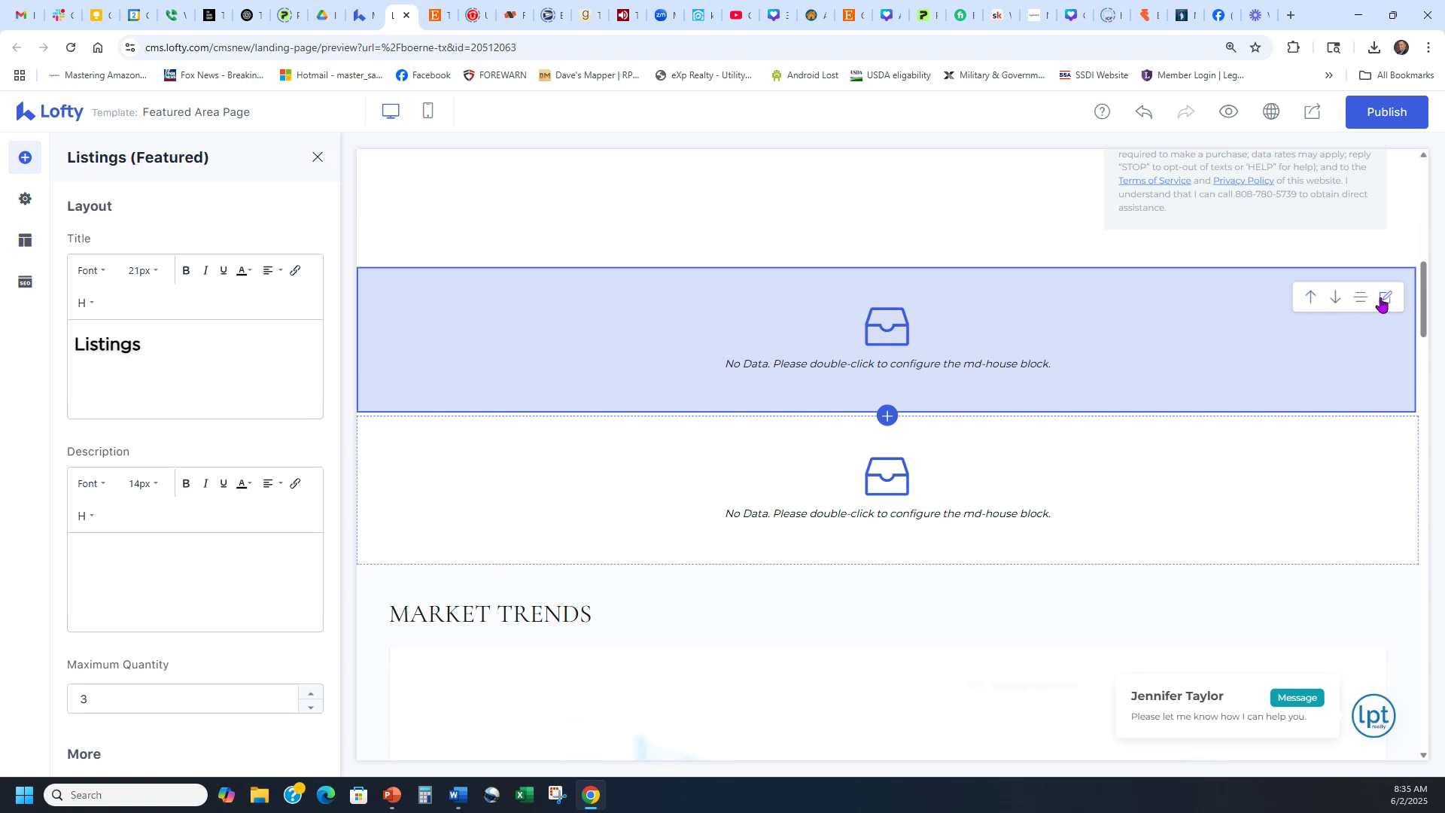
{"action": "left_click", "coordinate": [1335, 301]}
{"action": "left_click", "coordinate": [182, 331]}
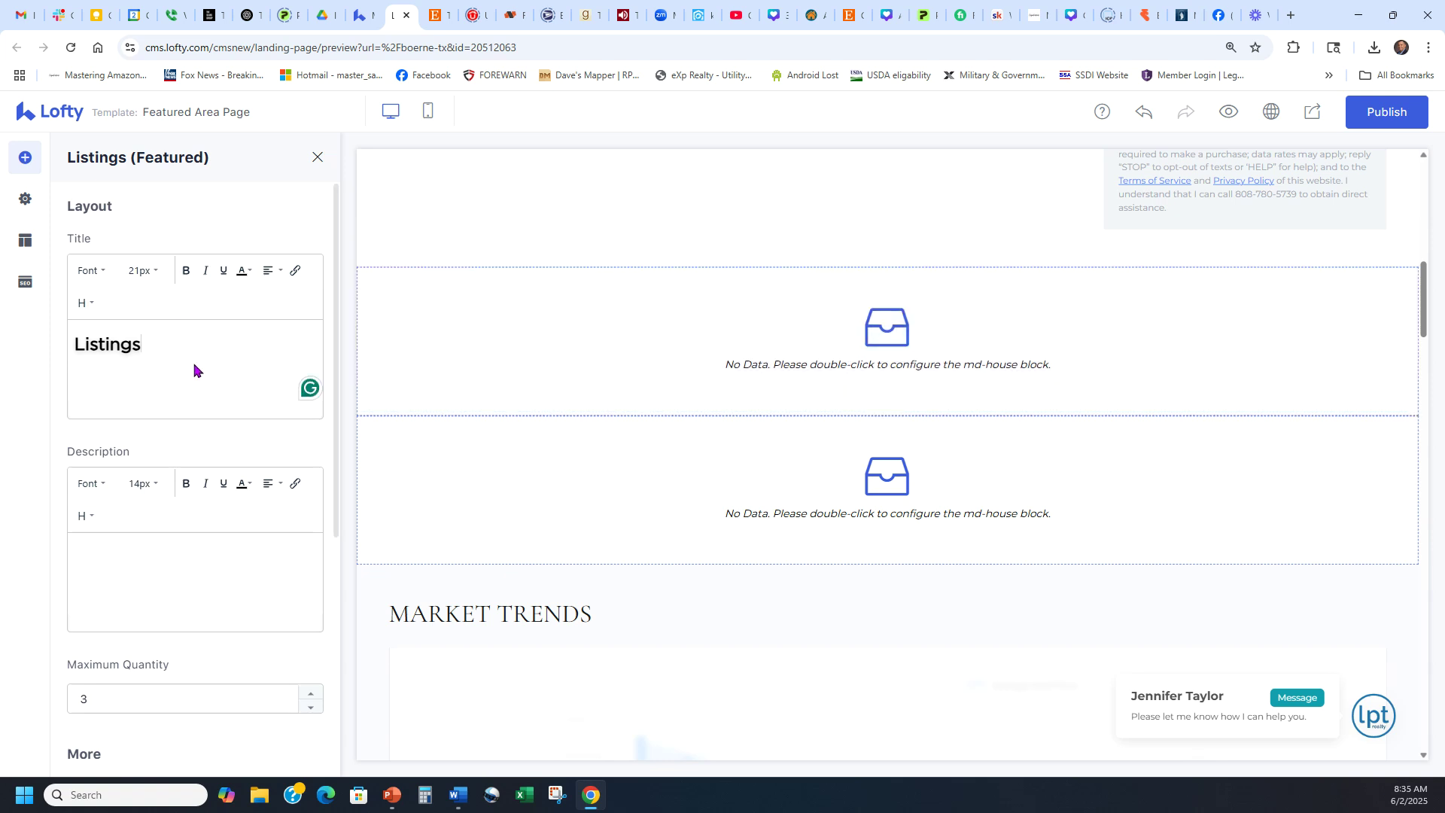
{"action": "scroll", "coordinate": [201, 380], "scroll_direction": "down", "scroll_amount": 3}
{"action": "scroll", "coordinate": [201, 381], "scroll_direction": "down", "scroll_amount": 3}
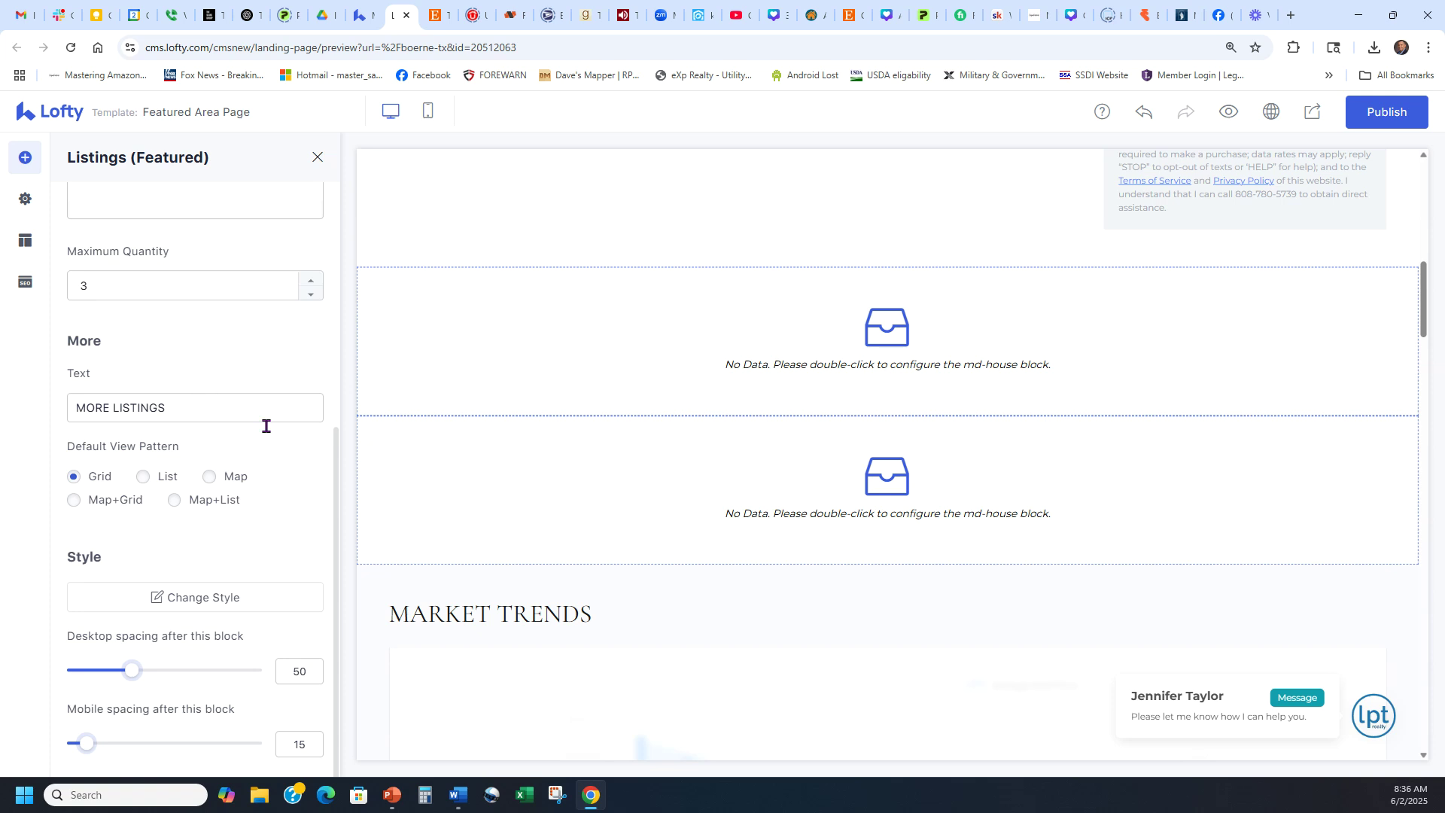
{"action": "left_click", "coordinate": [1042, 482]}
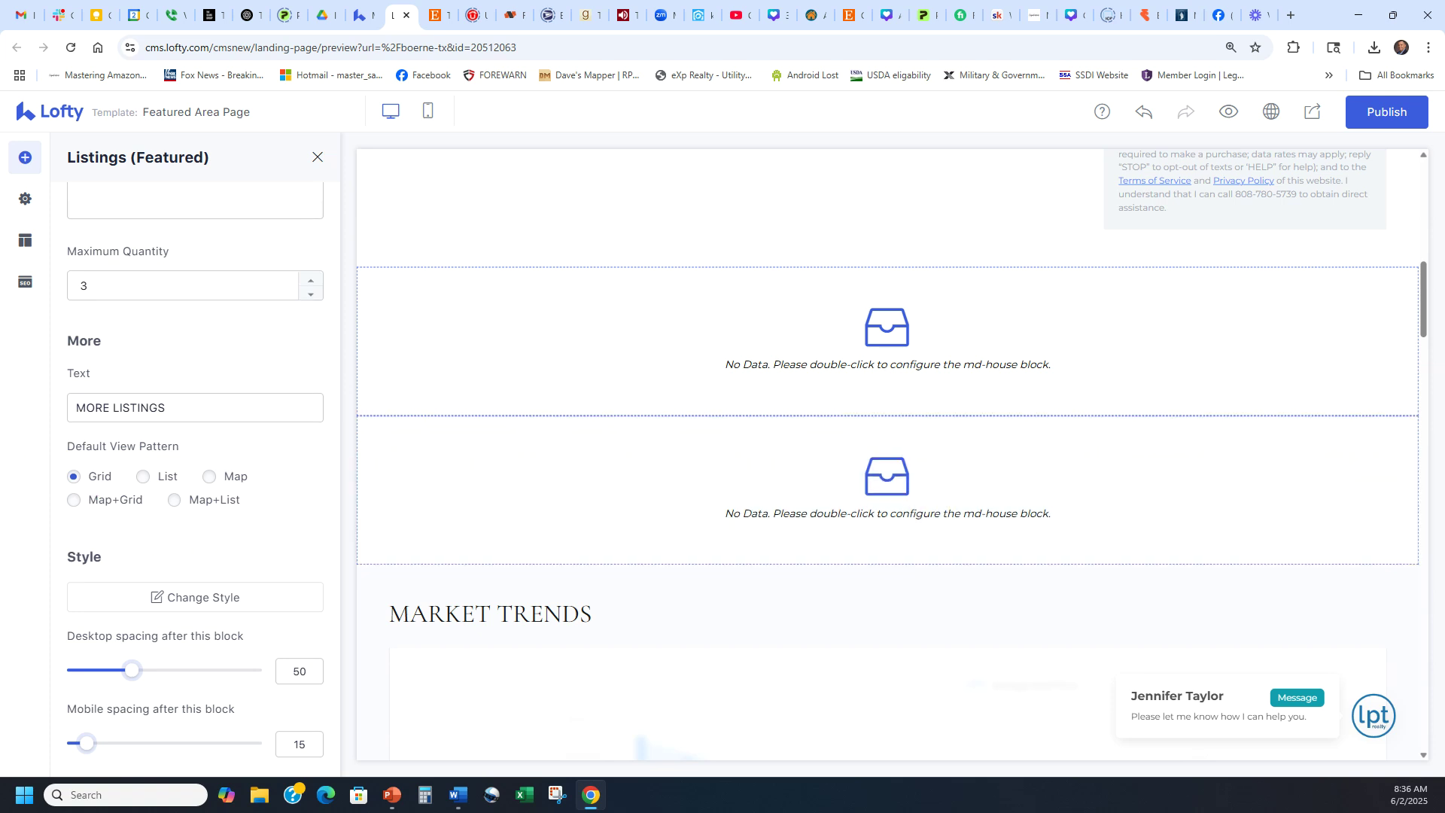
{"action": "left_click", "coordinate": [1389, 451]}
{"action": "left_click", "coordinate": [145, 476]}
{"action": "left_click", "coordinate": [1388, 451]}
{"action": "left_click", "coordinate": [448, 367]}
{"action": "left_click", "coordinate": [1198, 301]}
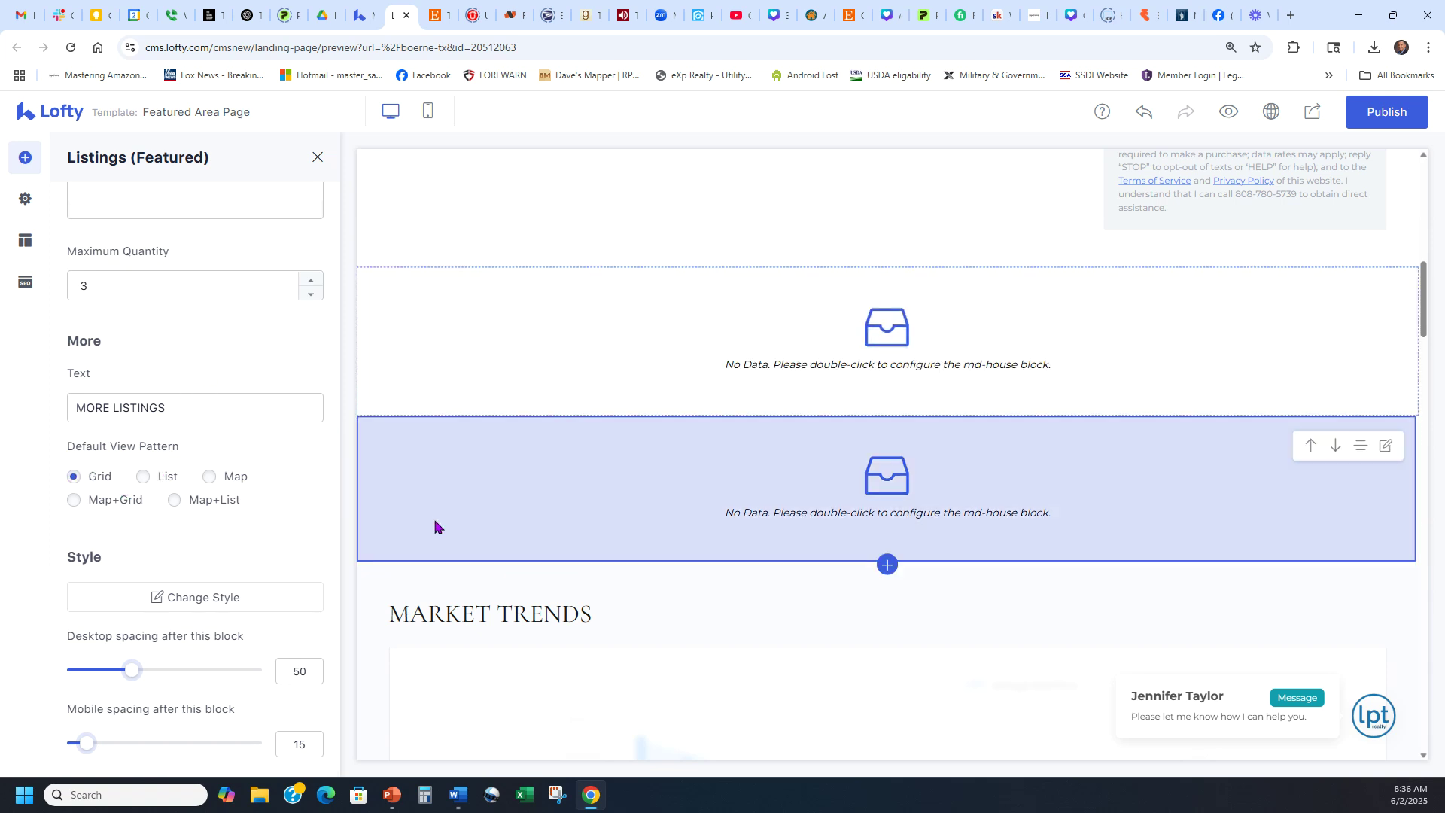
{"action": "scroll", "coordinate": [194, 532], "scroll_direction": "up", "scroll_amount": 2}
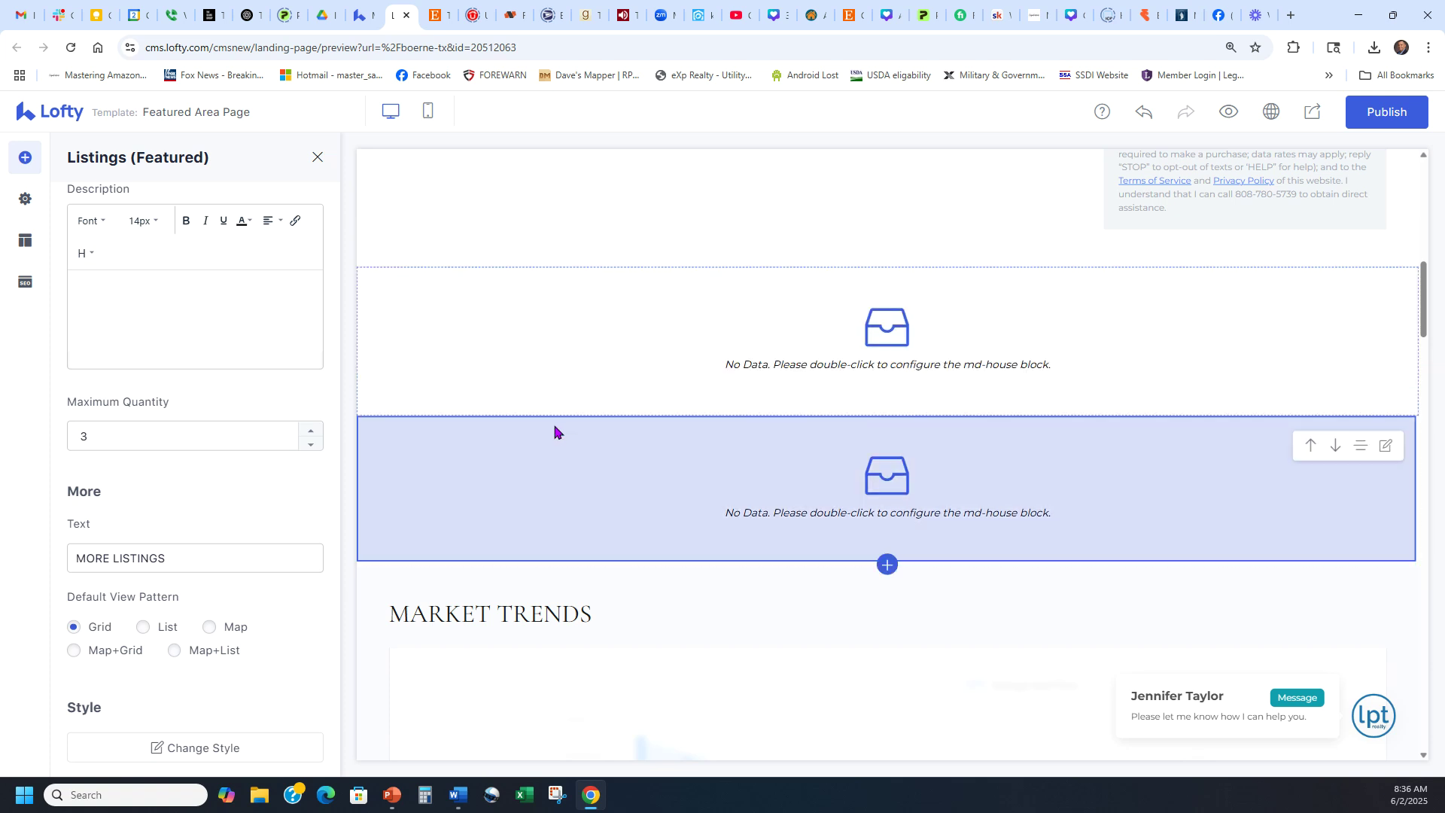
{"action": "scroll", "coordinate": [219, 358], "scroll_direction": "up", "scroll_amount": 3}
{"action": "scroll", "coordinate": [930, 343], "scroll_direction": "up", "scroll_amount": 1}
{"action": "scroll", "coordinate": [930, 343], "scroll_direction": "up", "scroll_amount": 8}
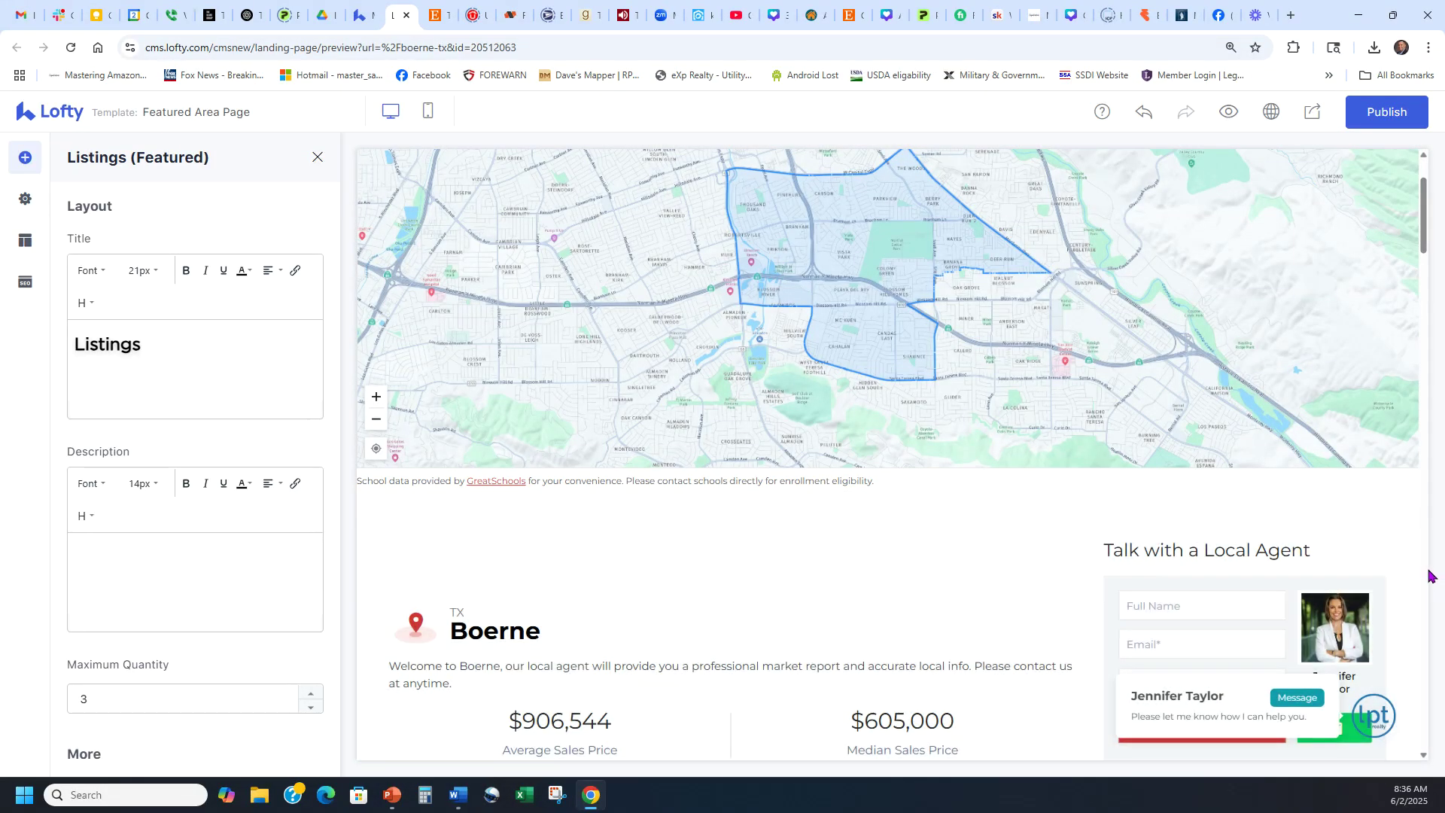
{"action": "scroll", "coordinate": [866, 526], "scroll_direction": "up", "scroll_amount": 2}
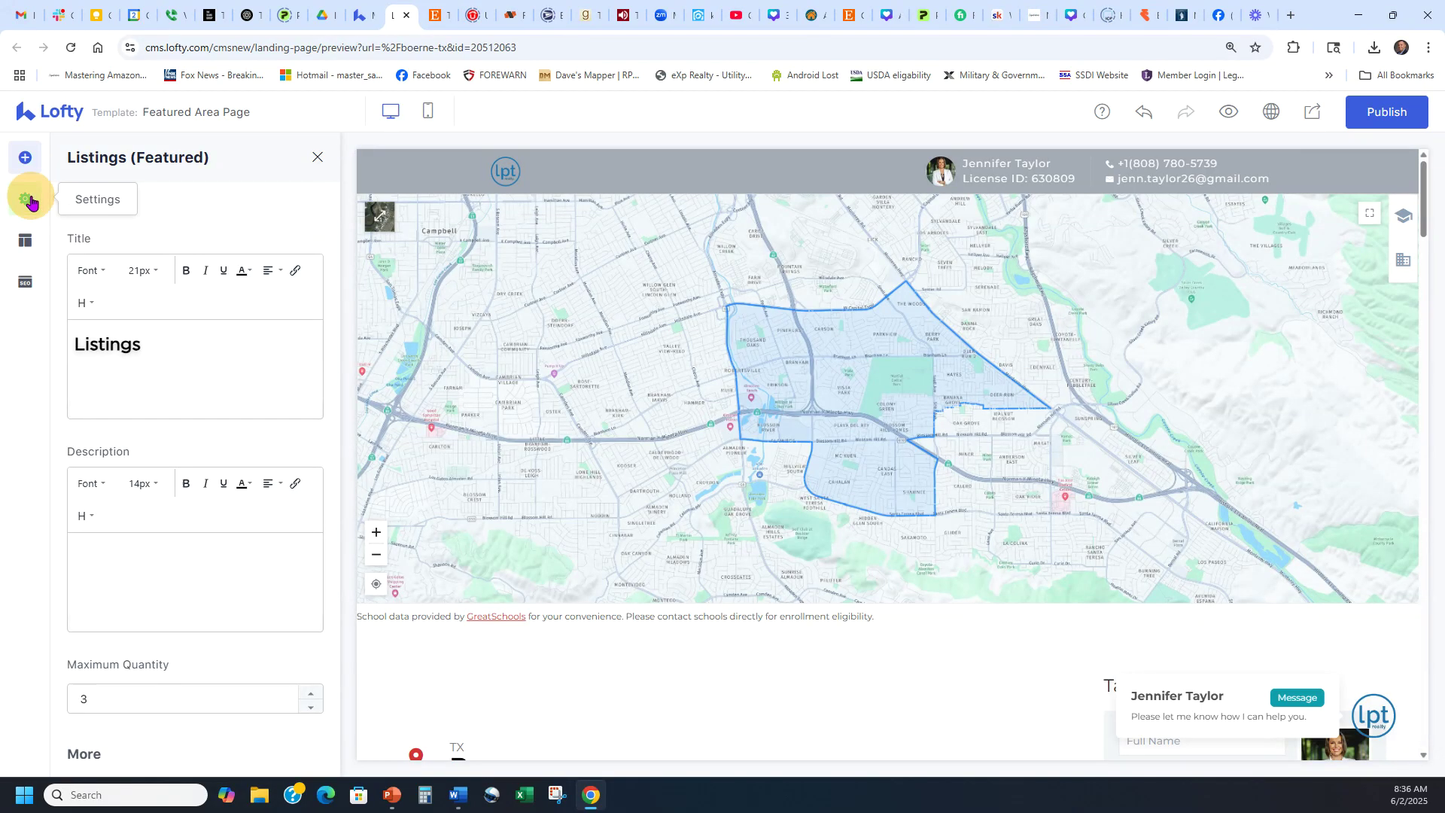
Look through the page-level configuration sections and open the page's SEO analysis
{"action": "left_click", "coordinate": [25, 198]}
{"action": "left_click", "coordinate": [24, 240]}
{"action": "left_click", "coordinate": [23, 284]}
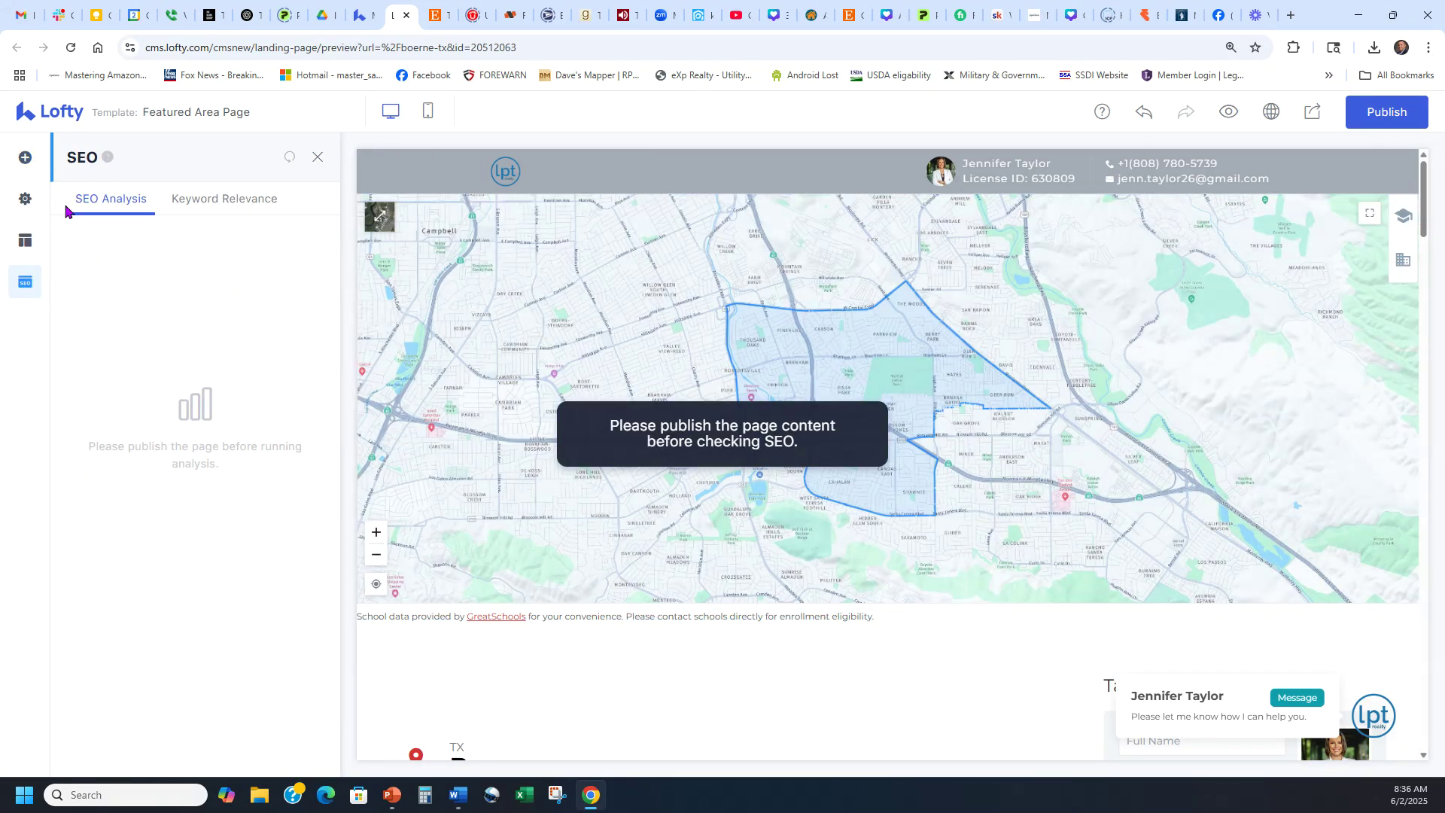
Open the page's tracking settings and examine the Google Analytics Account and Facebook Pixel ID fields
{"action": "left_click", "coordinate": [27, 201]}
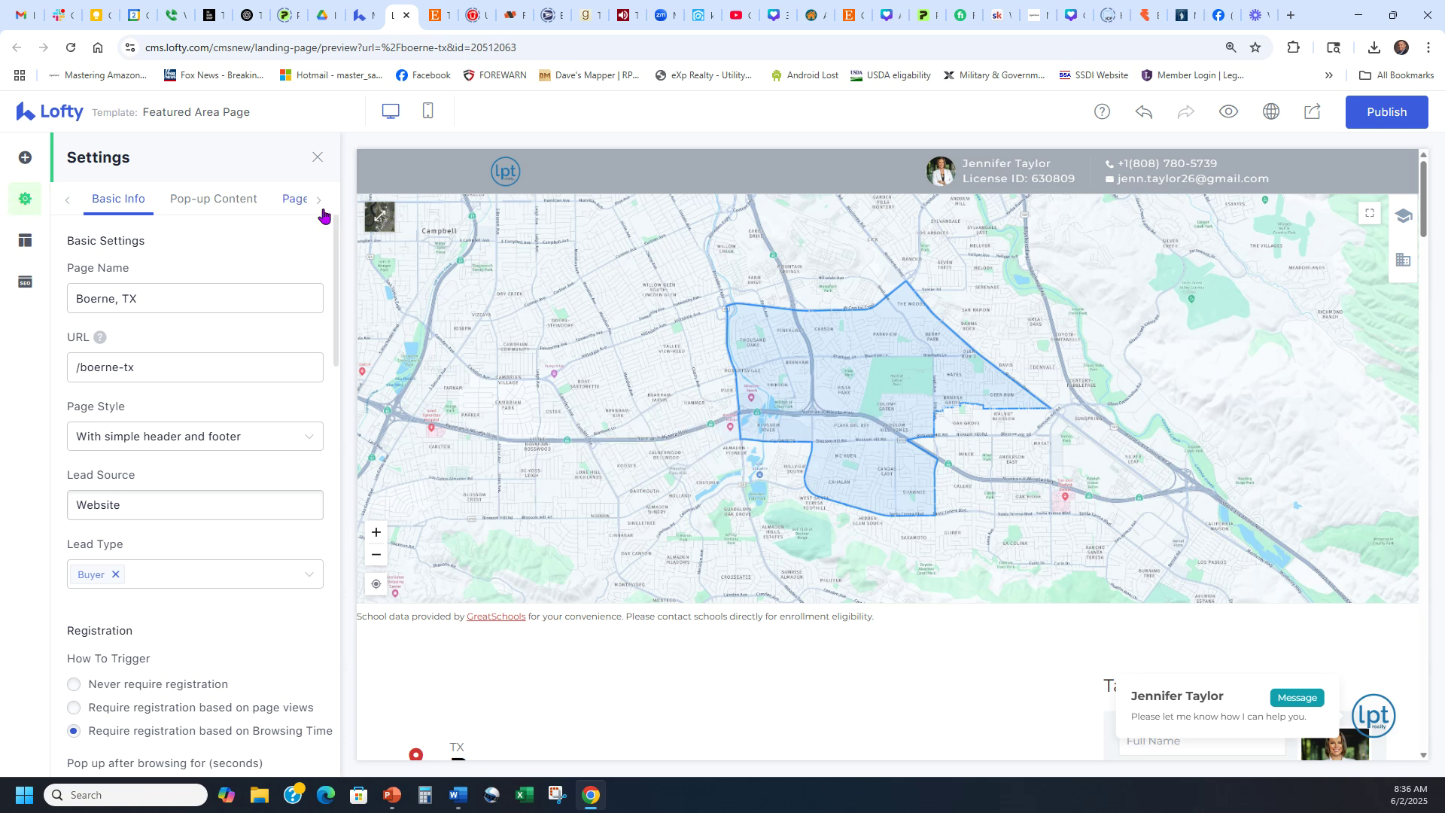
{"action": "left_click", "coordinate": [296, 198]}
{"action": "left_click", "coordinate": [238, 306]}
{"action": "left_click", "coordinate": [206, 368]}
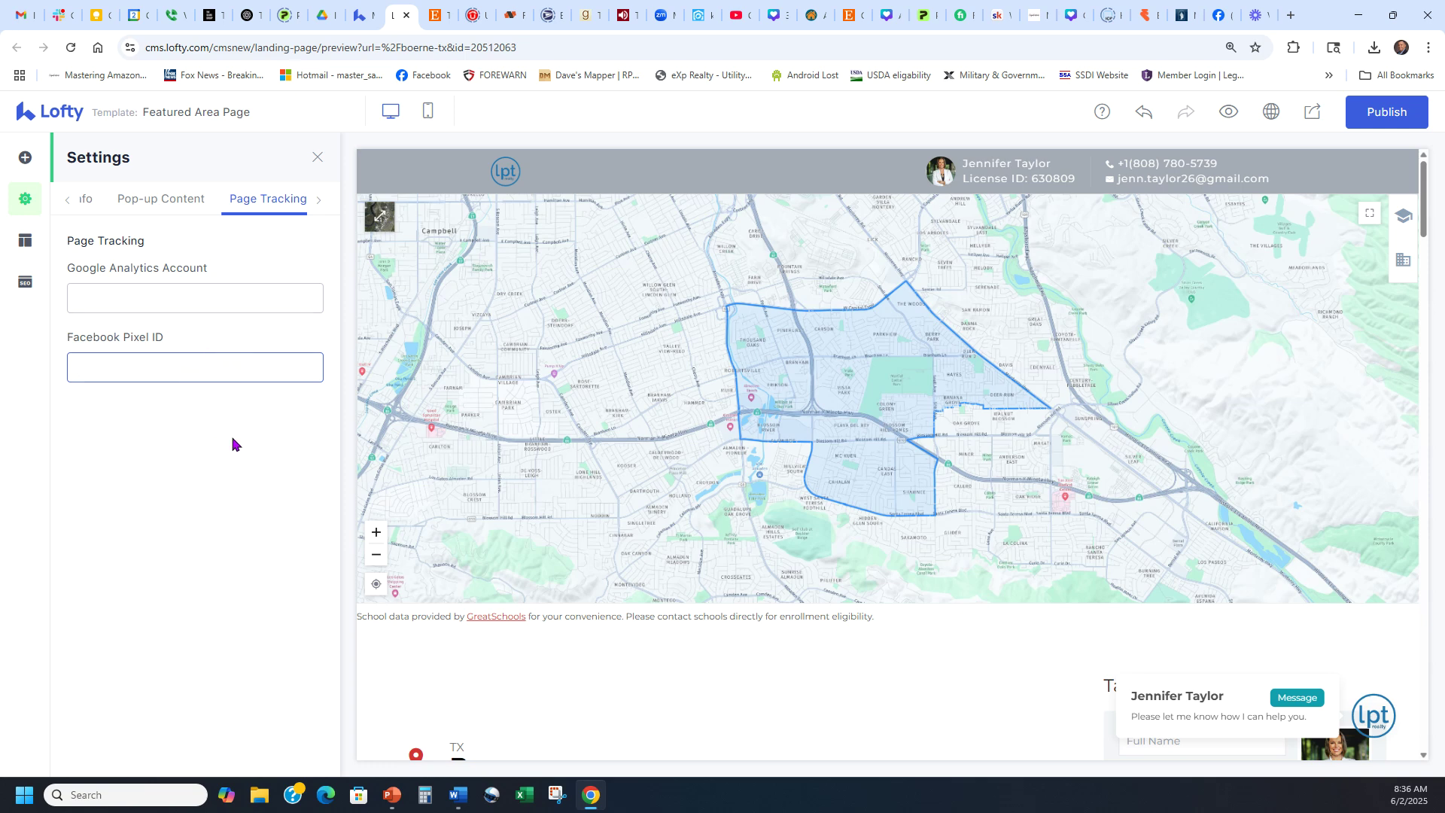
Open the keyword relevance check in the page's SEO section
{"action": "left_click", "coordinate": [25, 283]}
{"action": "left_click", "coordinate": [233, 197]}
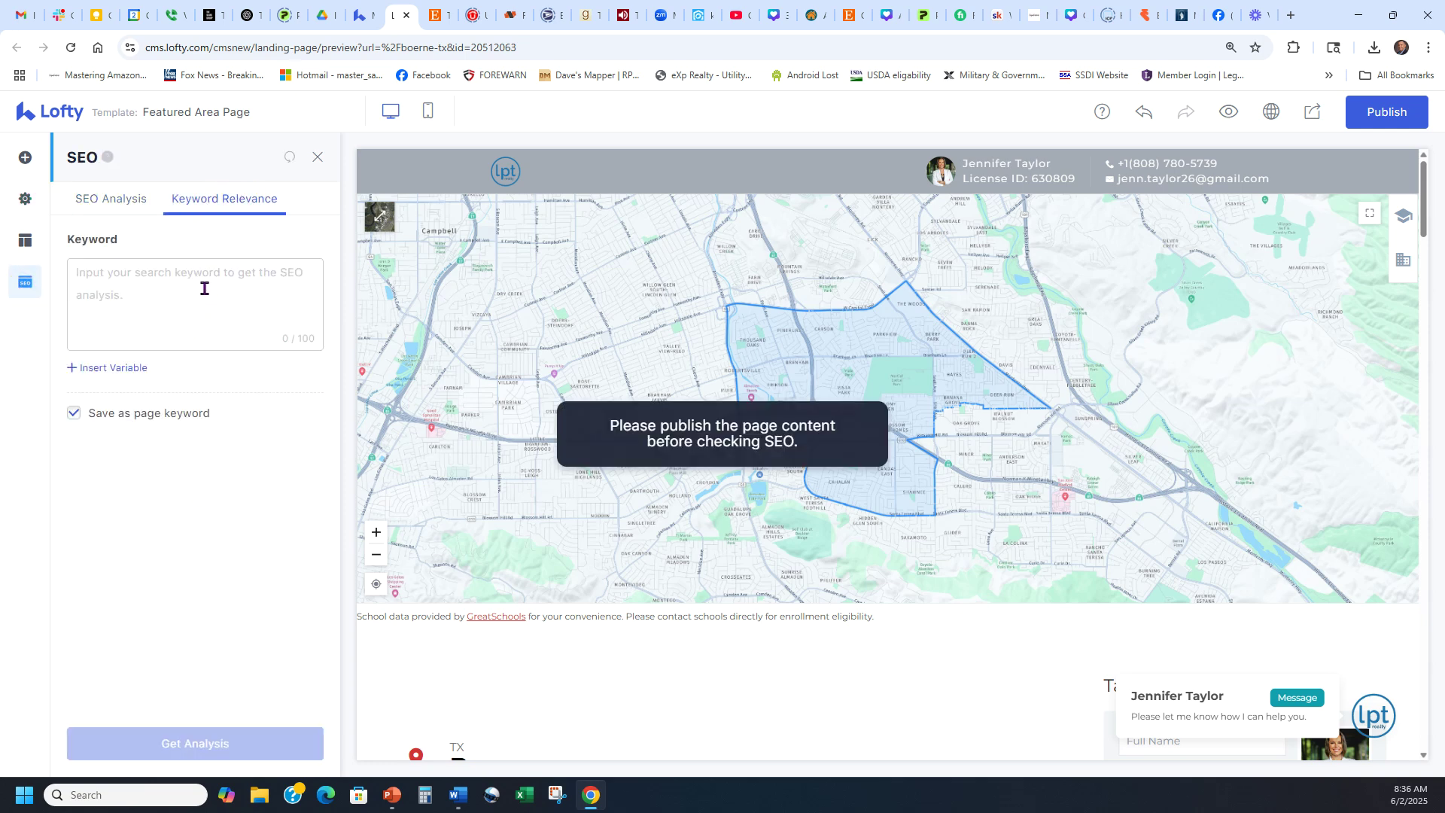
Run a keyword relevance analysis for "homes for sale in boerne, Boerne homes for sale, realtor near me"
{"action": "left_click", "coordinate": [205, 289]}
{"action": "type", "text": "ho"}
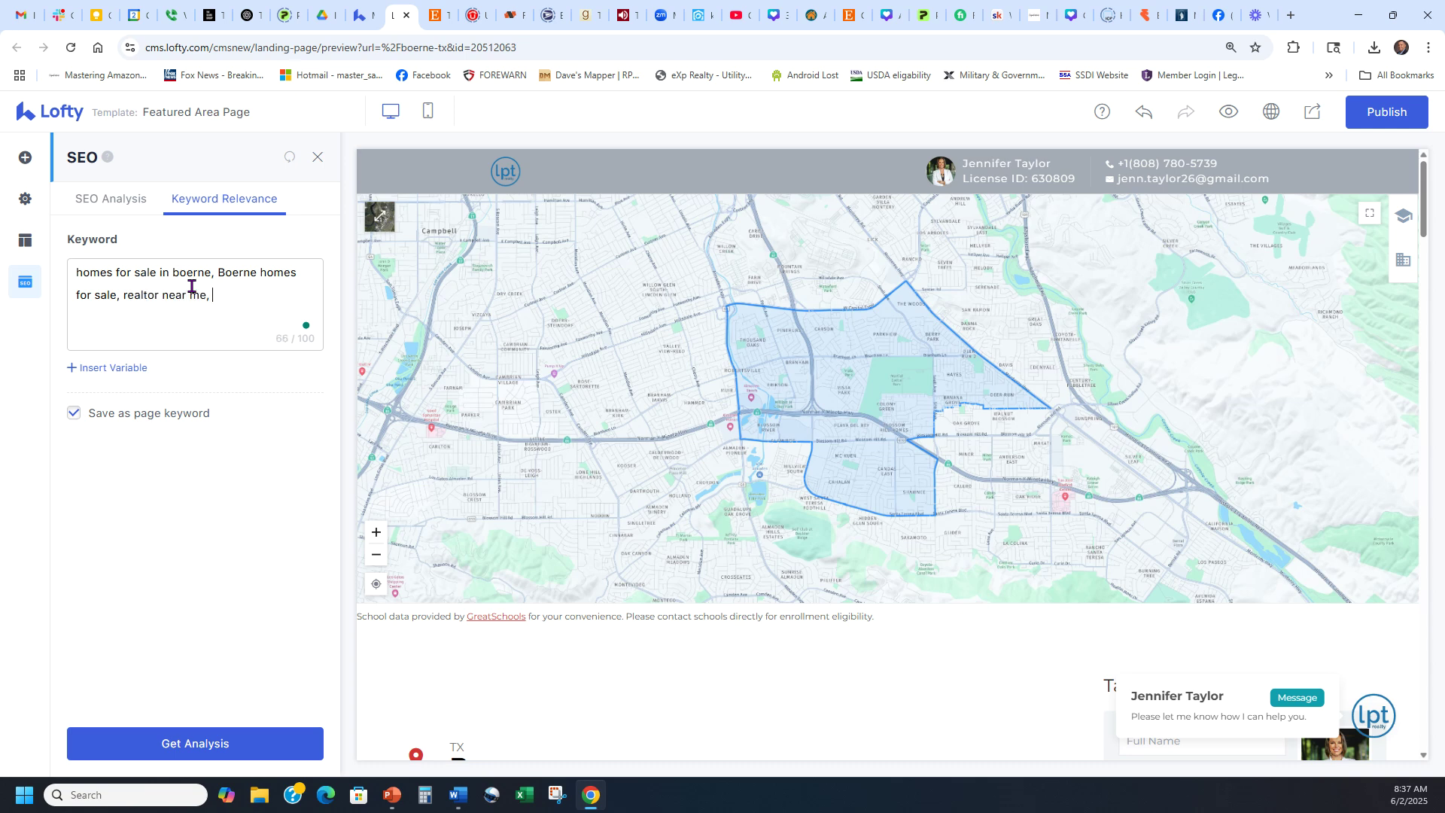
{"action": "key", "text": "BackSpace"}
{"action": "key", "text": "BackSpace"}
{"action": "left_click", "coordinate": [224, 748]}
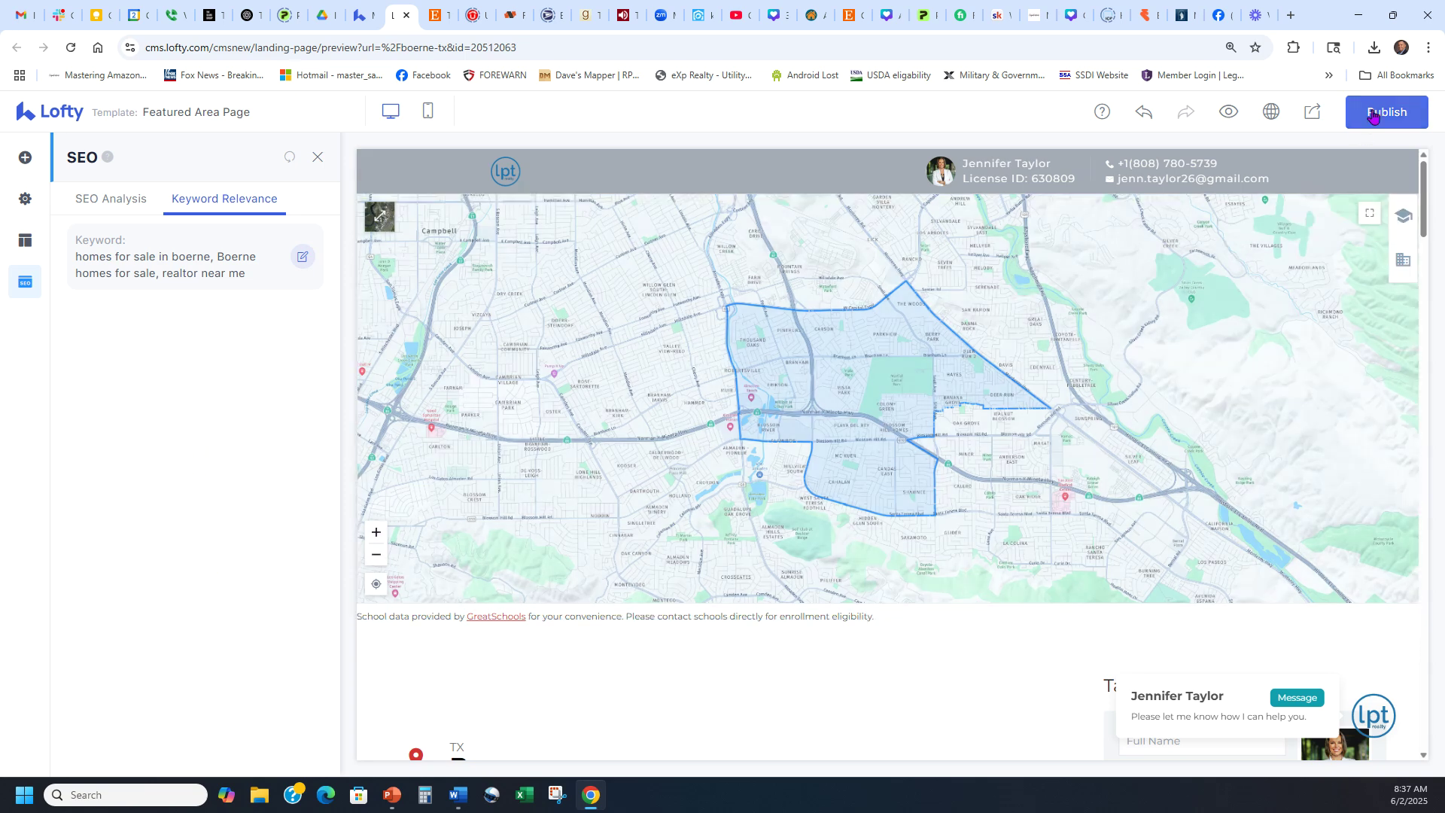
Publish the landing page and start a post to social channels from it
{"action": "left_click", "coordinate": [1387, 112]}
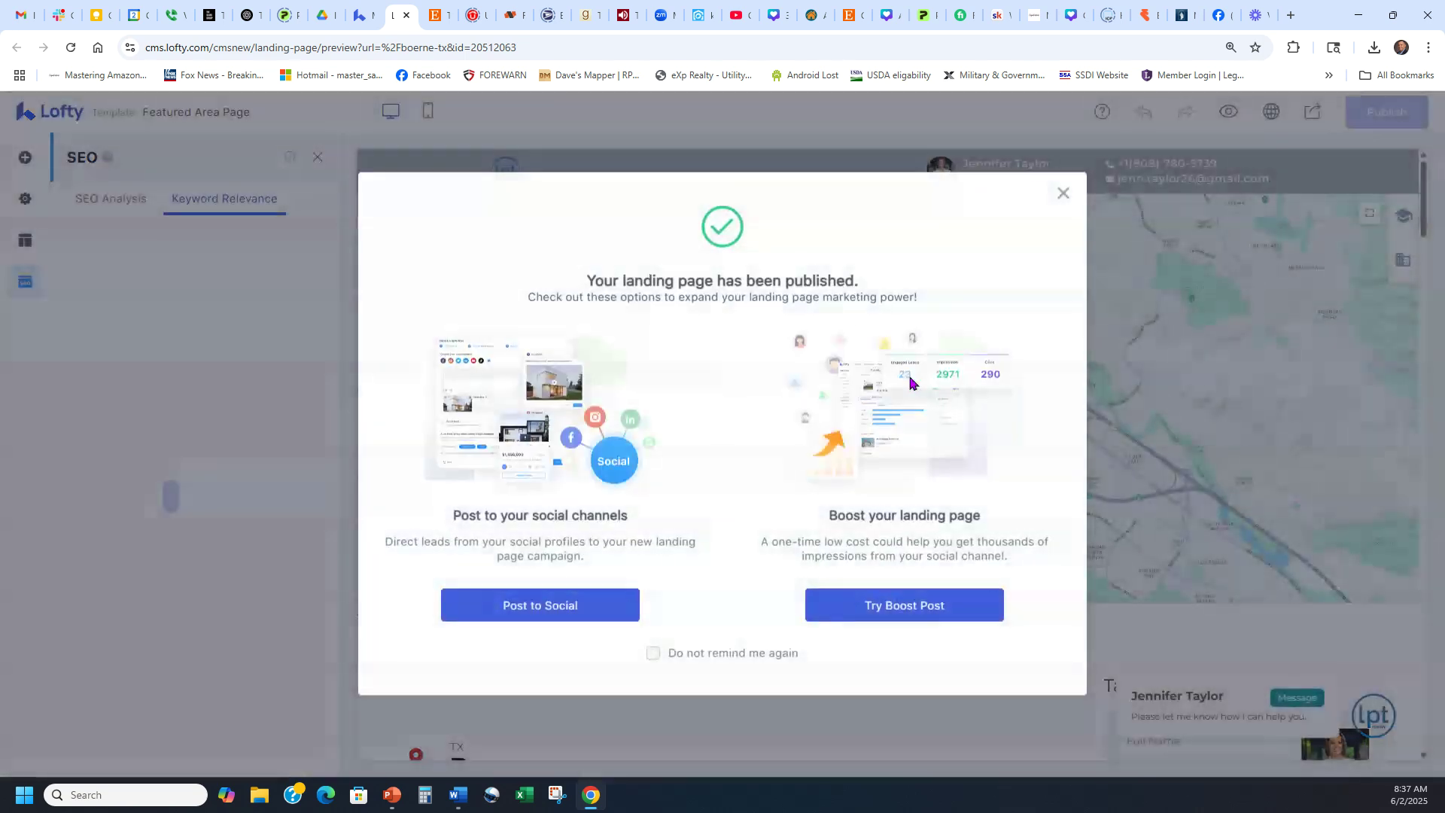
{"action": "left_click", "coordinate": [536, 606]}
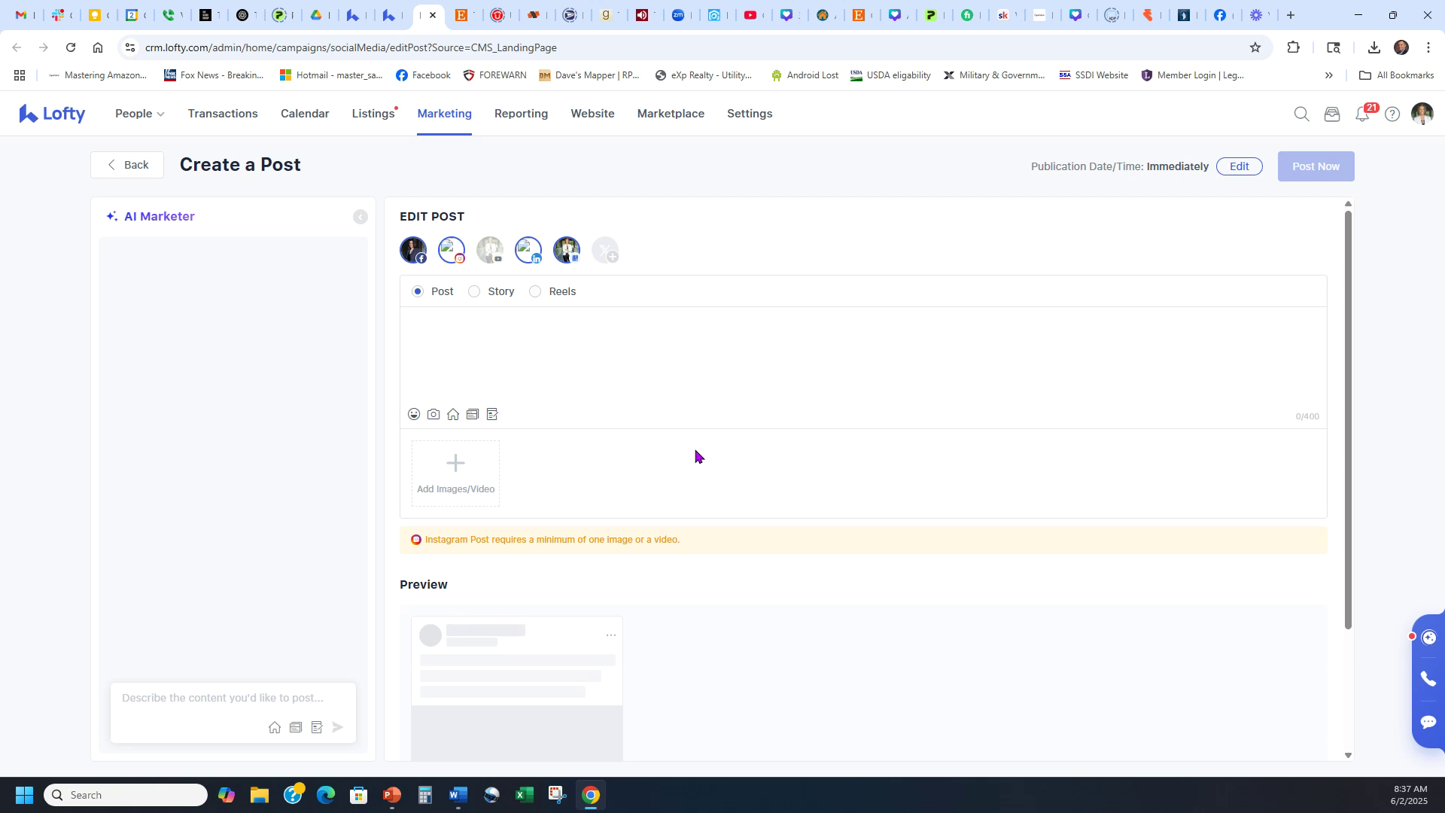
Copy the landing page's short link from the AI Marketer message and paste it into a new Facebook post
{"action": "left_click_drag", "start_coordinate": [219, 320], "coordinate": [122, 313]}
{"action": "key", "text": "ctrl+c"}
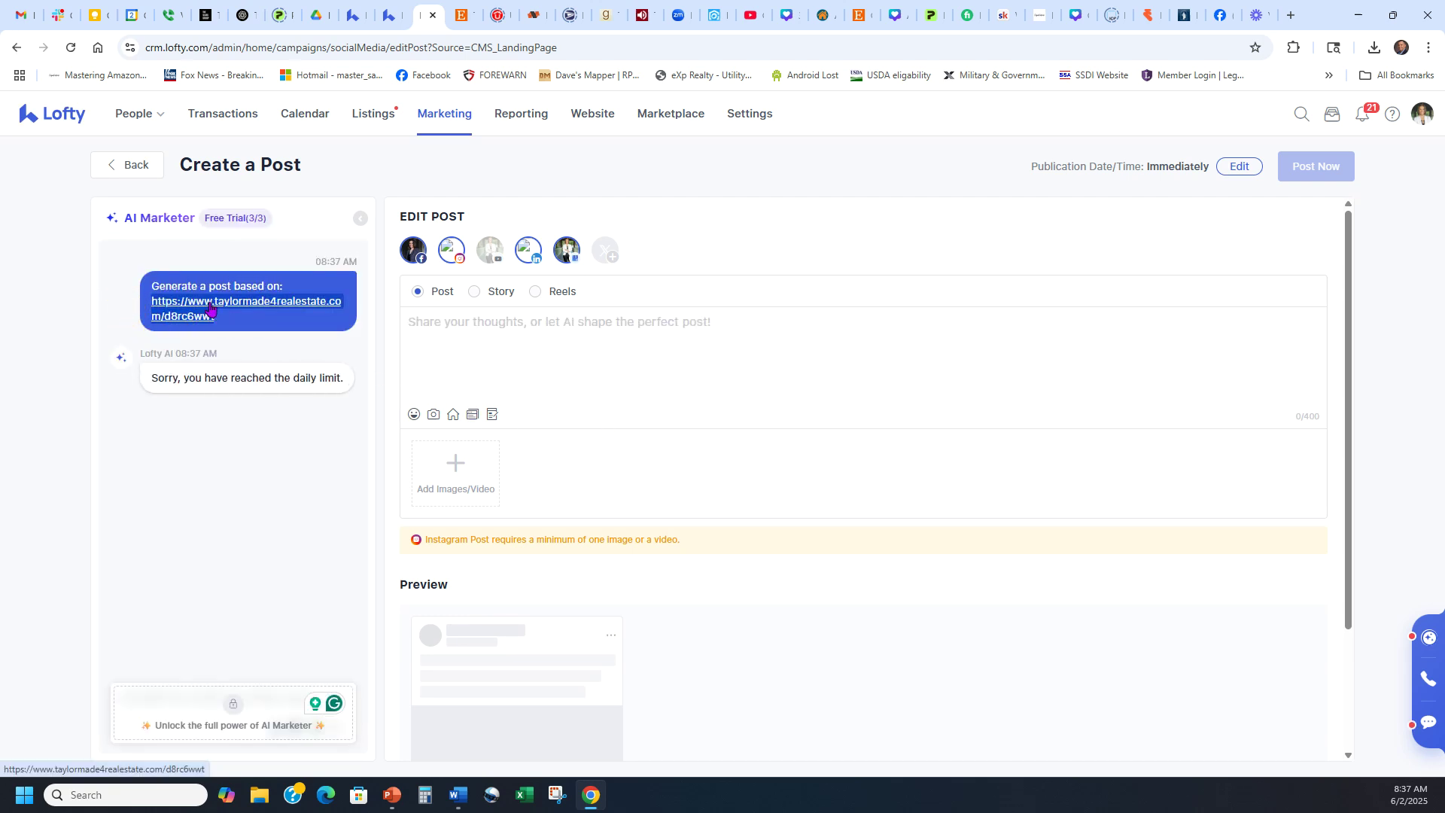
{"action": "left_click", "coordinate": [1219, 15]}
{"action": "left_click", "coordinate": [848, 539]}
{"action": "key", "text": "ctrl+v"}
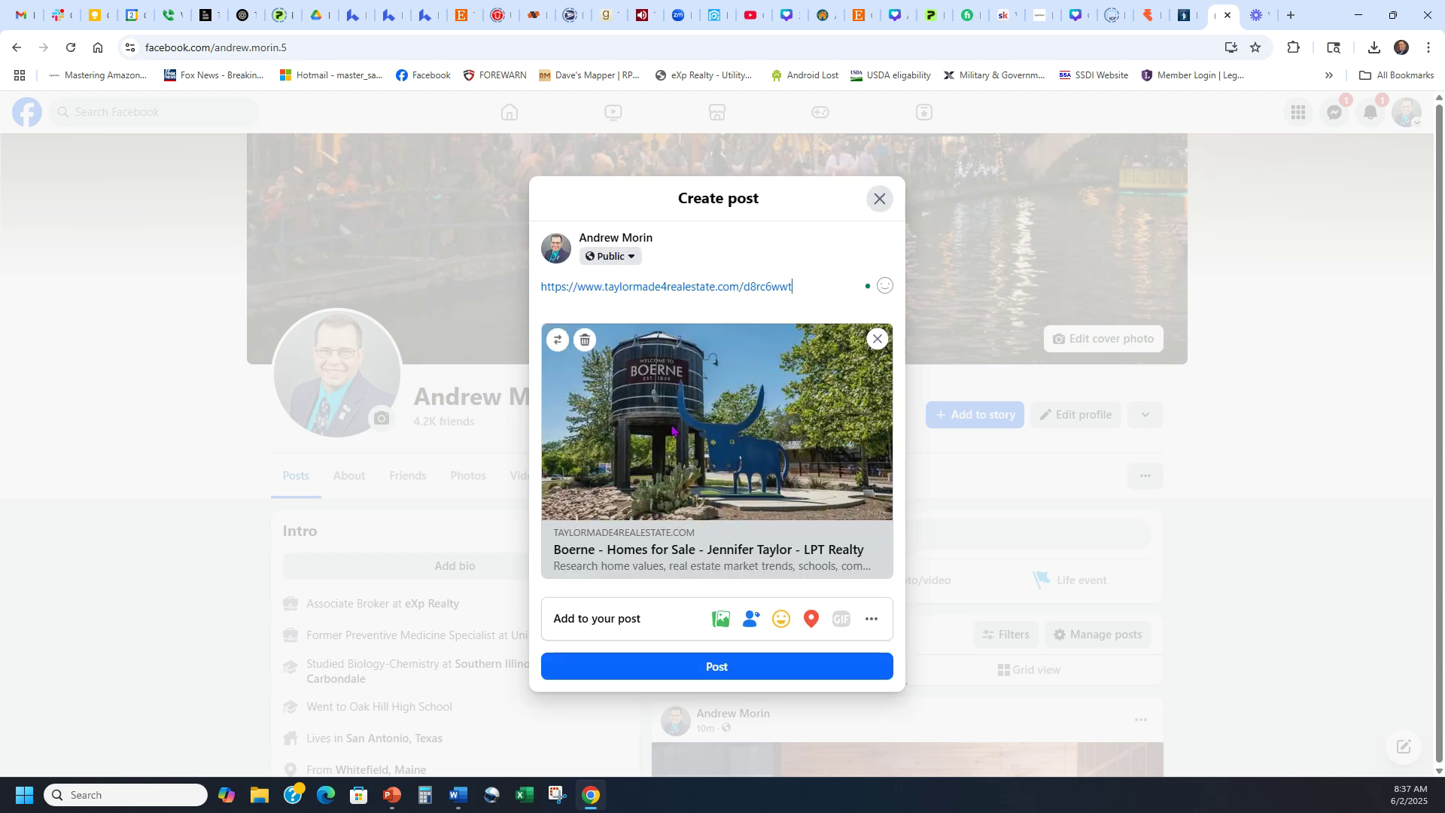
Delete the link text from the Facebook post, keeping the Boerne preview card, and publish the post
{"action": "triple_click", "coordinate": [795, 283]}
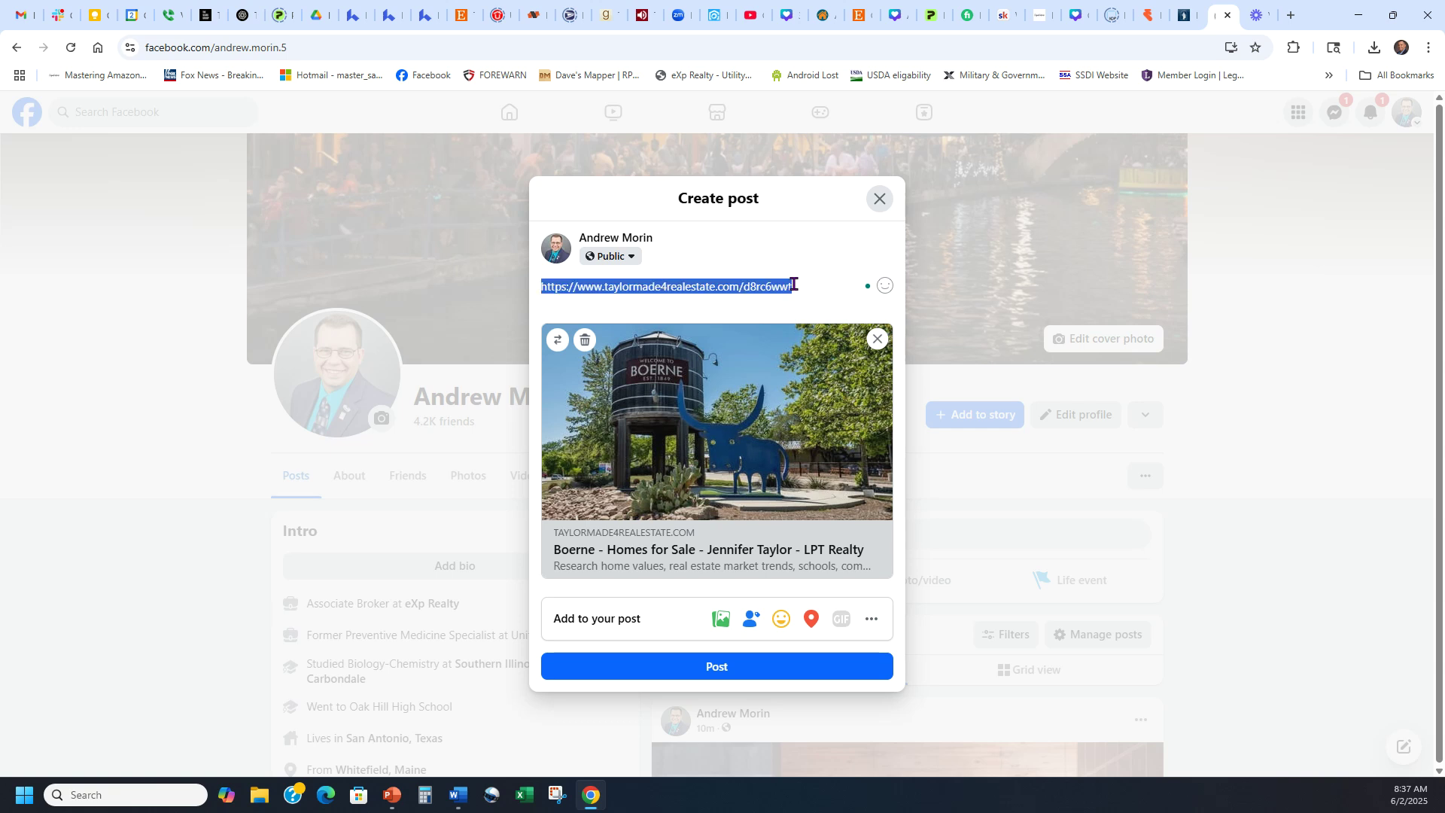
{"action": "key", "text": "BackSpace"}
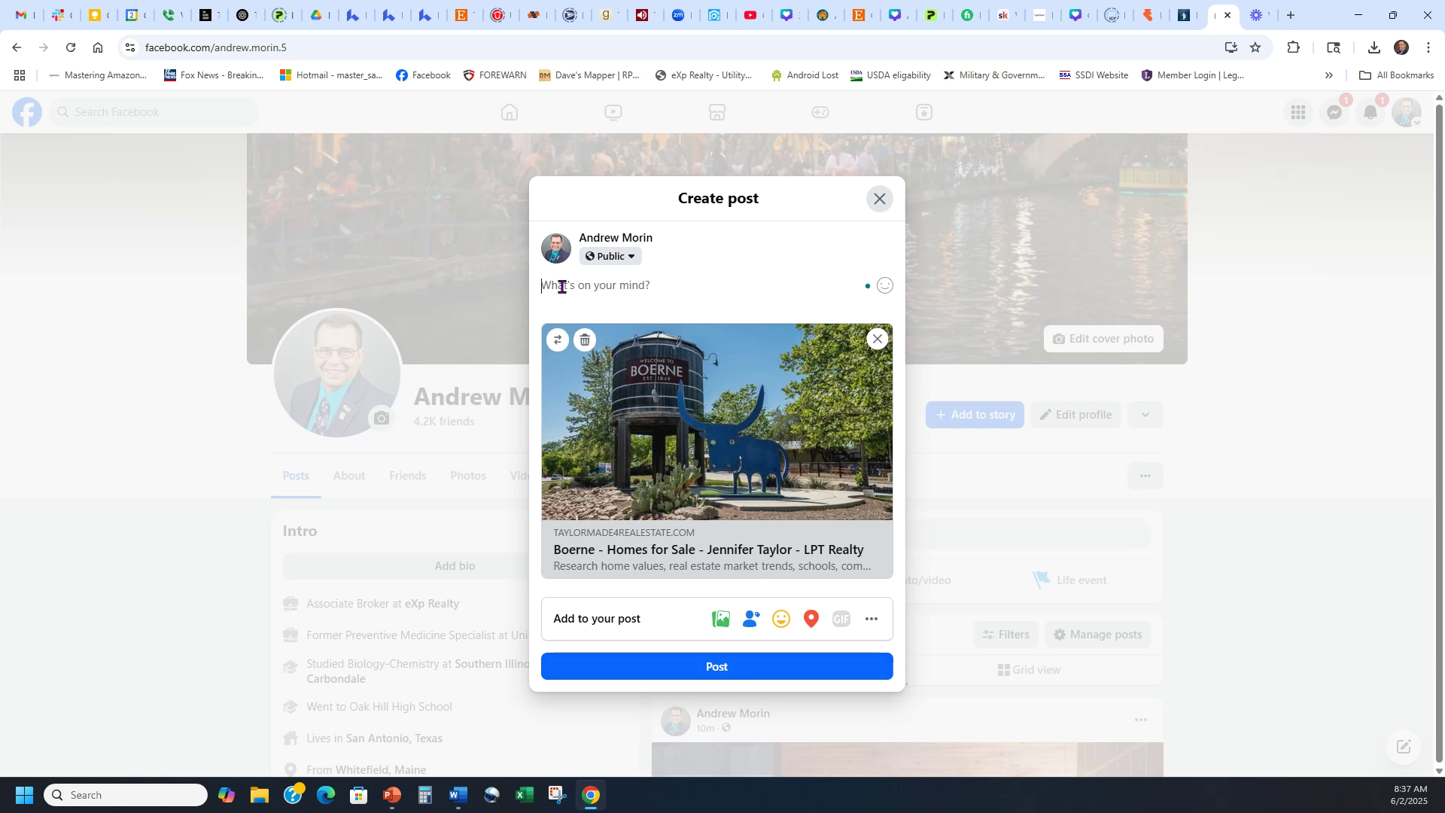
{"action": "left_click", "coordinate": [662, 672]}
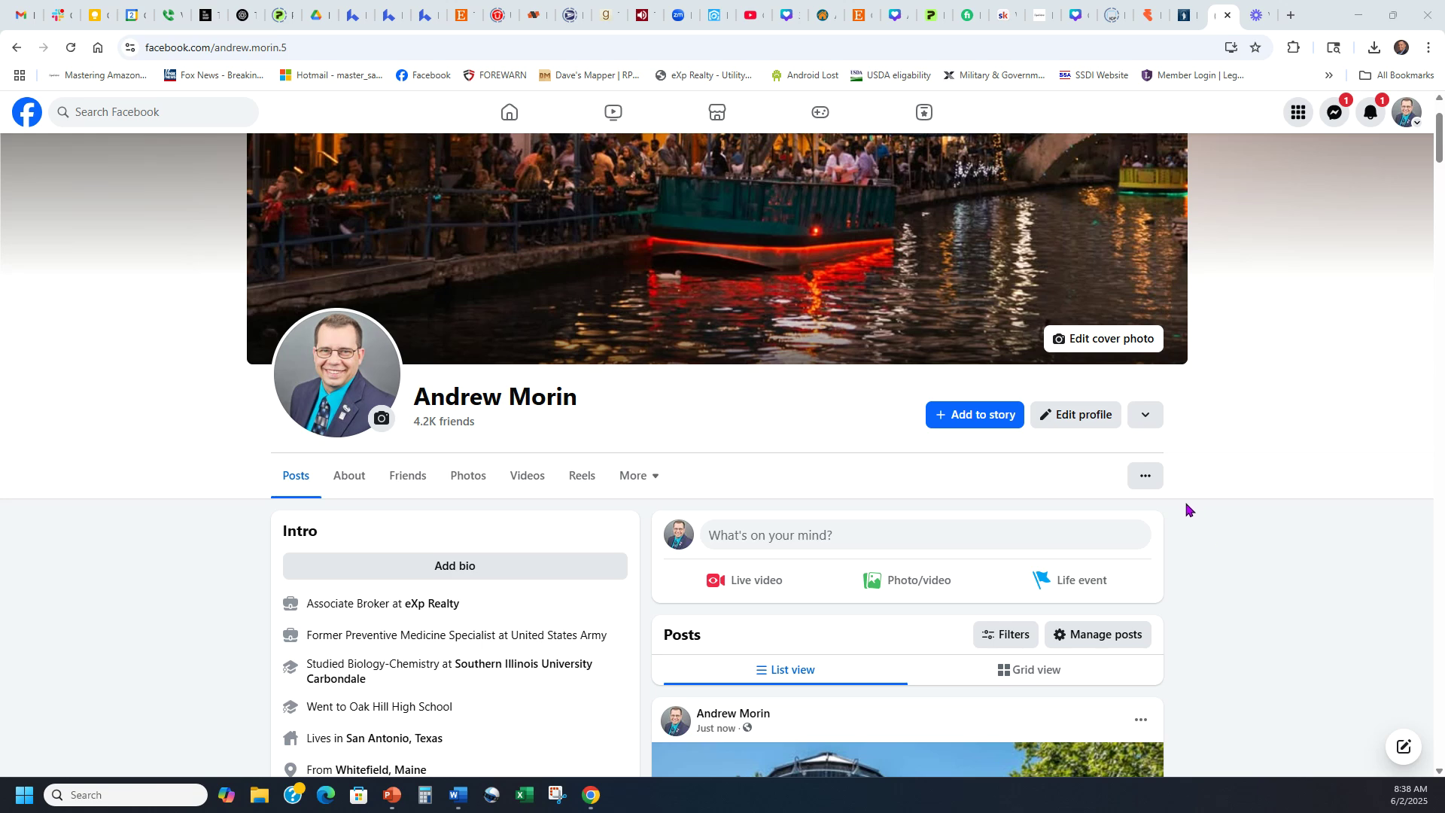
Open the Boerne landing page from the published post and review its map, market figures, listings and lead capture form
{"action": "scroll", "coordinate": [1199, 534], "scroll_direction": "down", "scroll_amount": 5}
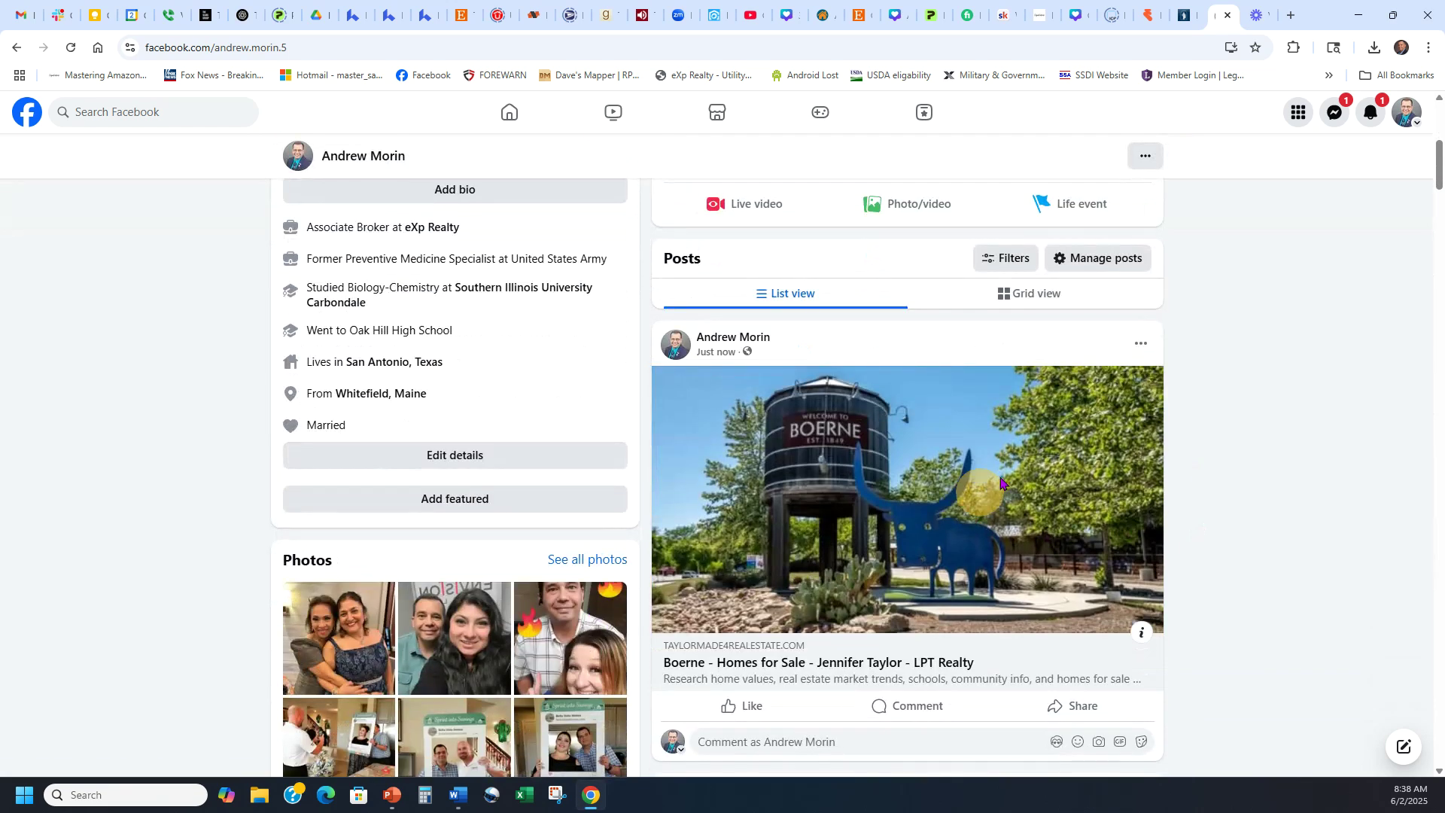
{"action": "left_click", "coordinate": [957, 475]}
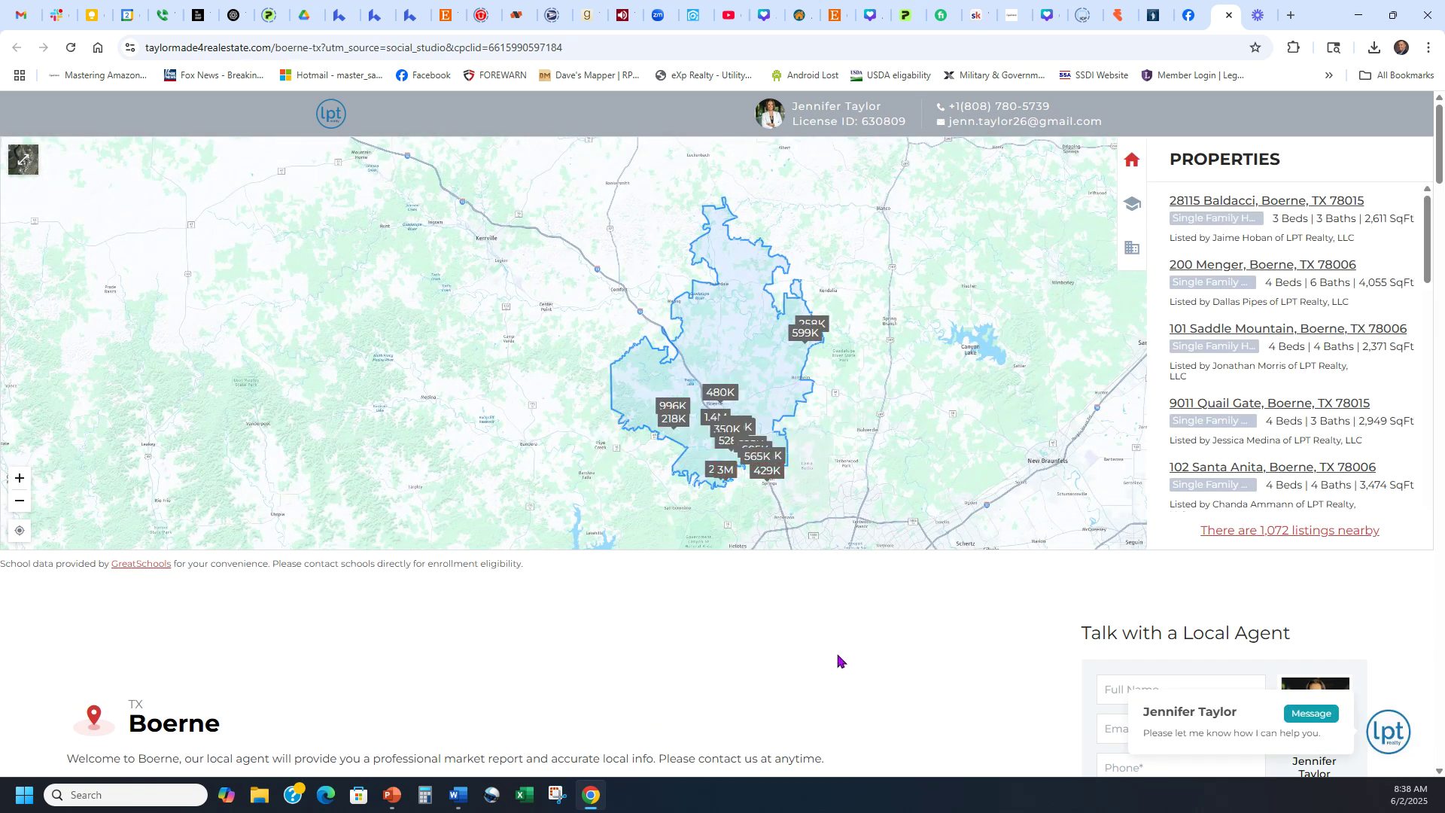
{"action": "scroll", "coordinate": [866, 625], "scroll_direction": "down", "scroll_amount": 12}
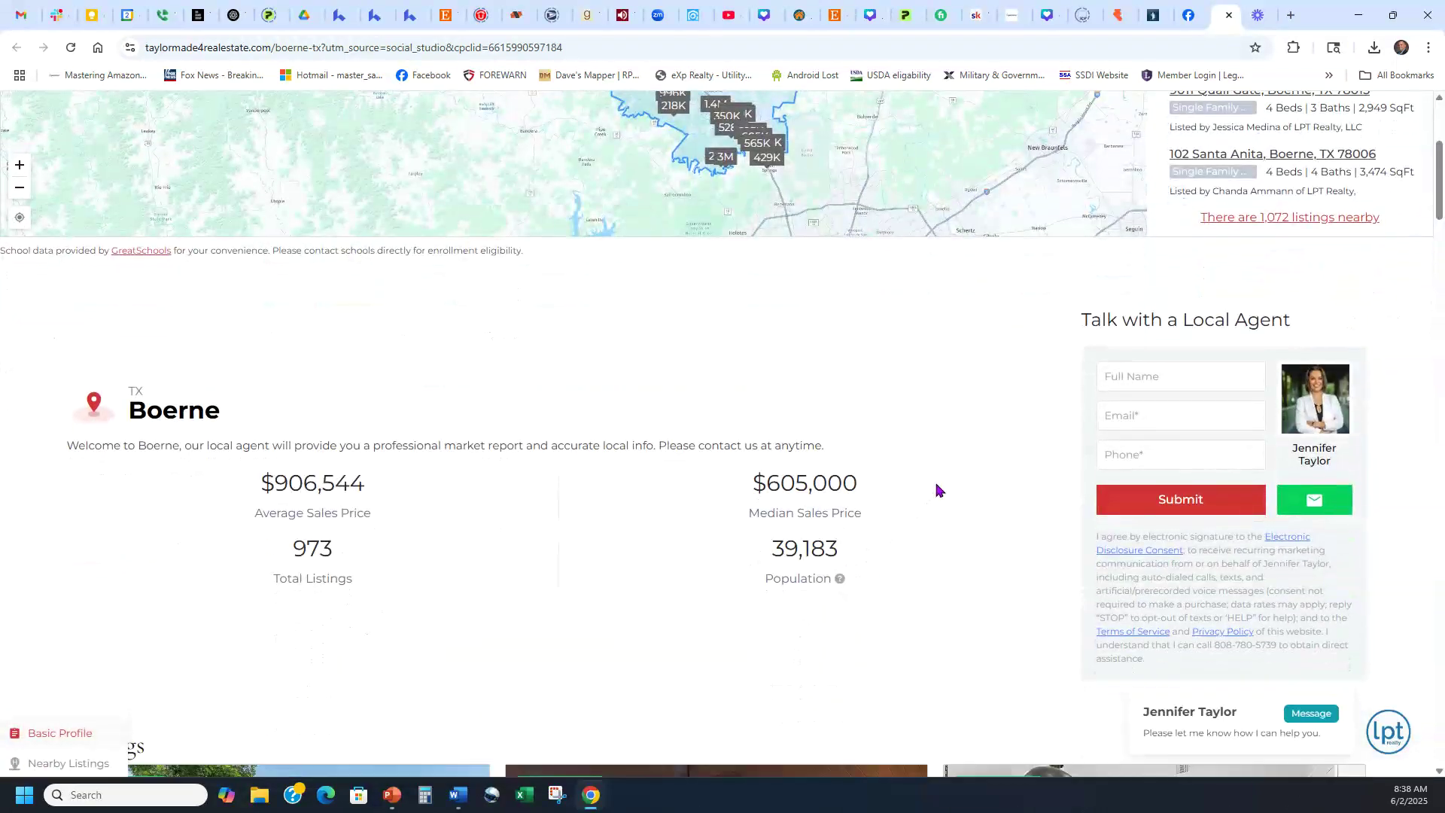
{"action": "scroll", "coordinate": [945, 622], "scroll_direction": "up", "scroll_amount": 3}
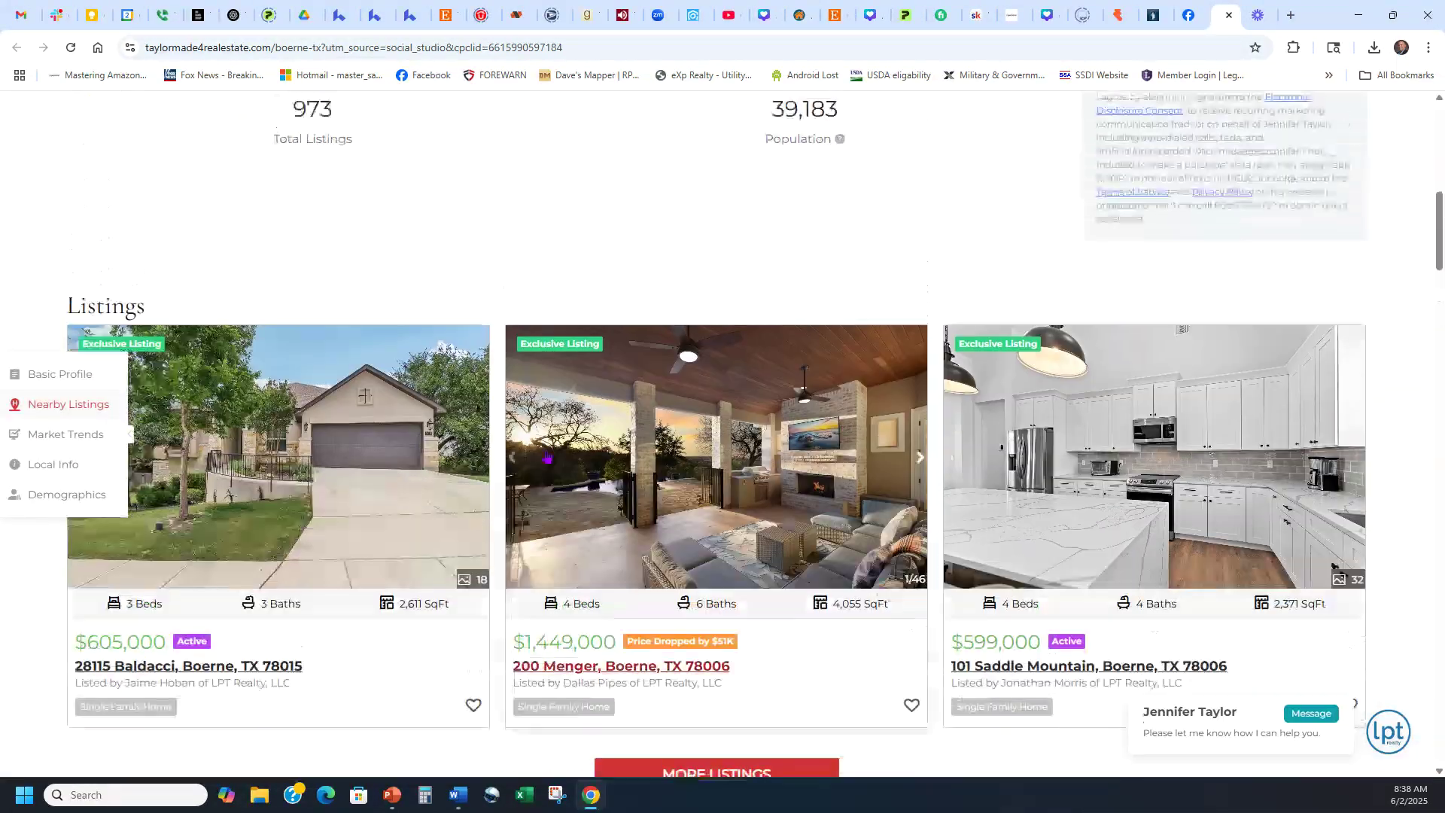
{"action": "left_click", "coordinate": [1228, 446]}
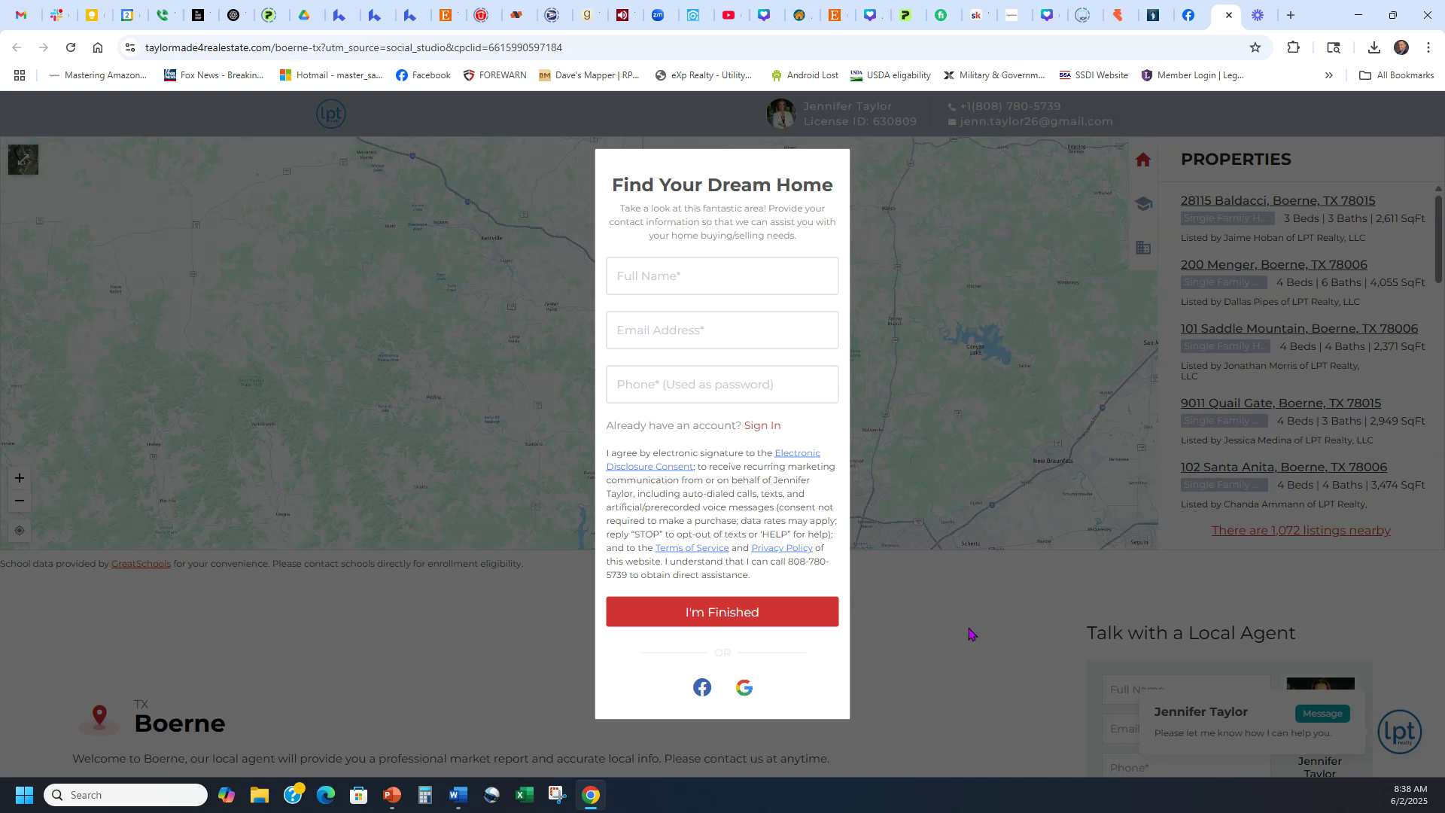
Return to Facebook, react to the Boerne post with Love, and look at its comment box without commenting
{"action": "left_click", "coordinate": [1226, 15]}
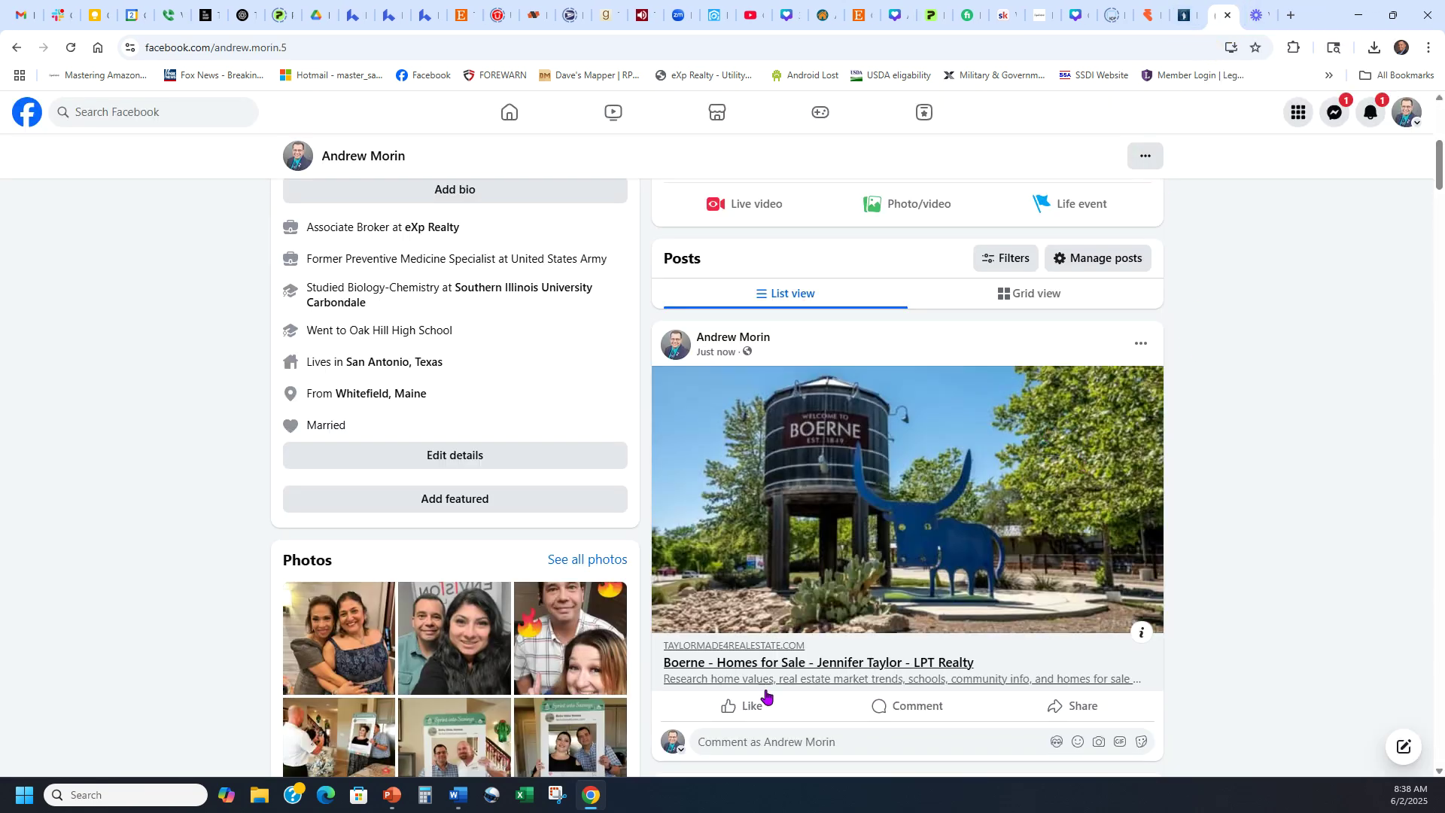
{"action": "mouse_move", "coordinate": [745, 705]}
{"action": "left_click", "coordinate": [705, 676]}
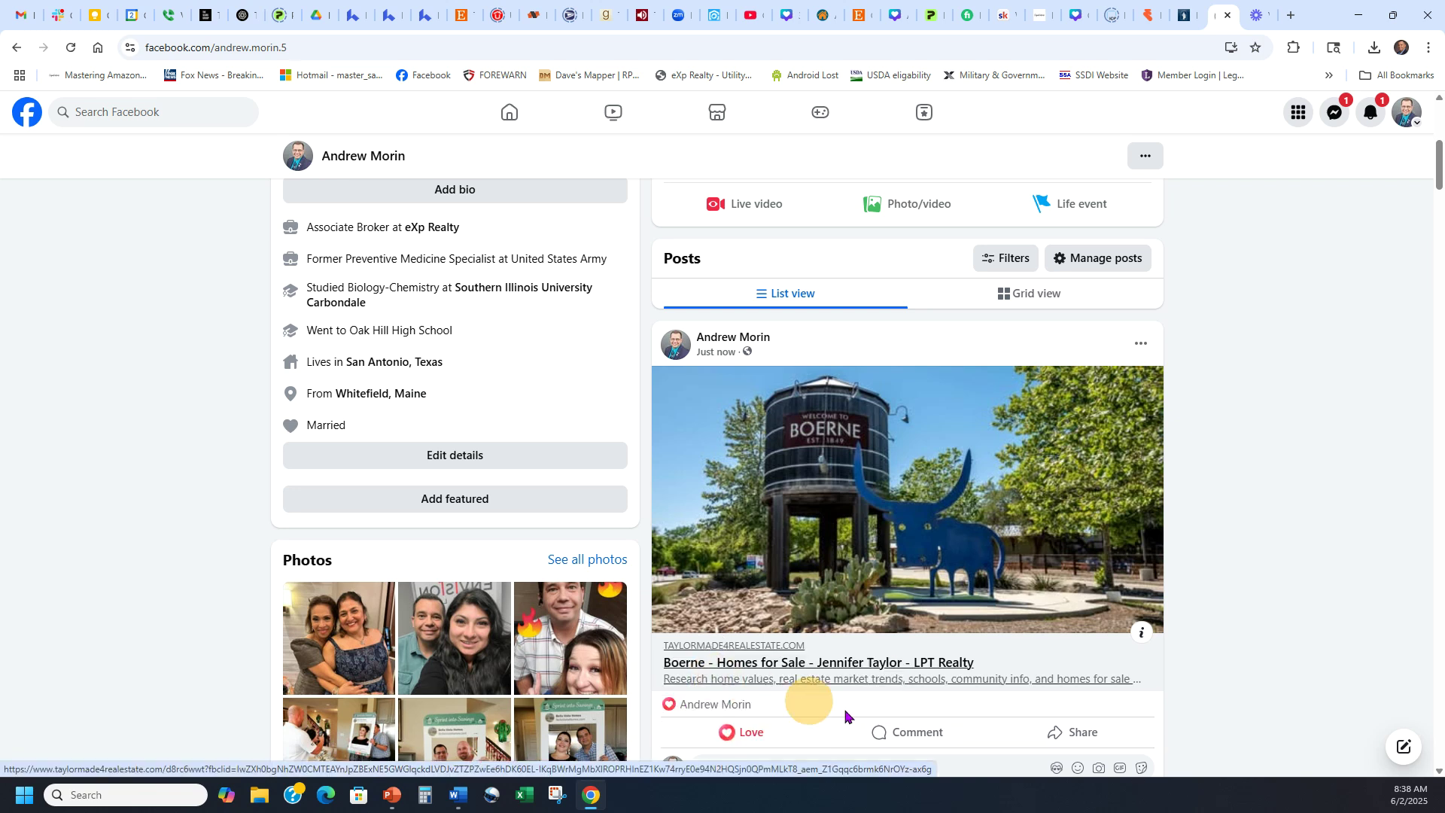
{"action": "left_click", "coordinate": [910, 731]}
{"action": "left_click", "coordinate": [630, 688]}
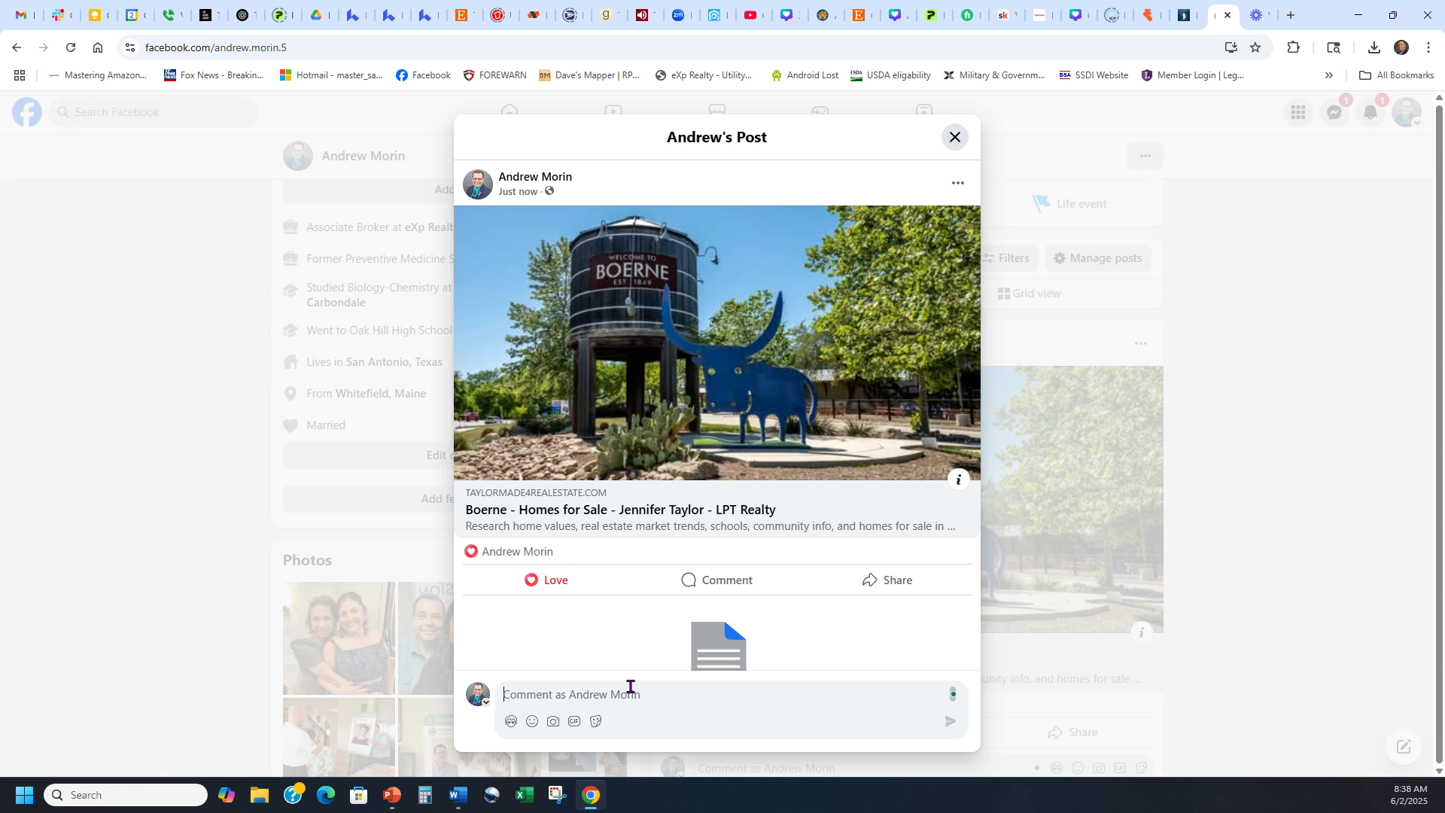
{"action": "left_click", "coordinate": [954, 136]}
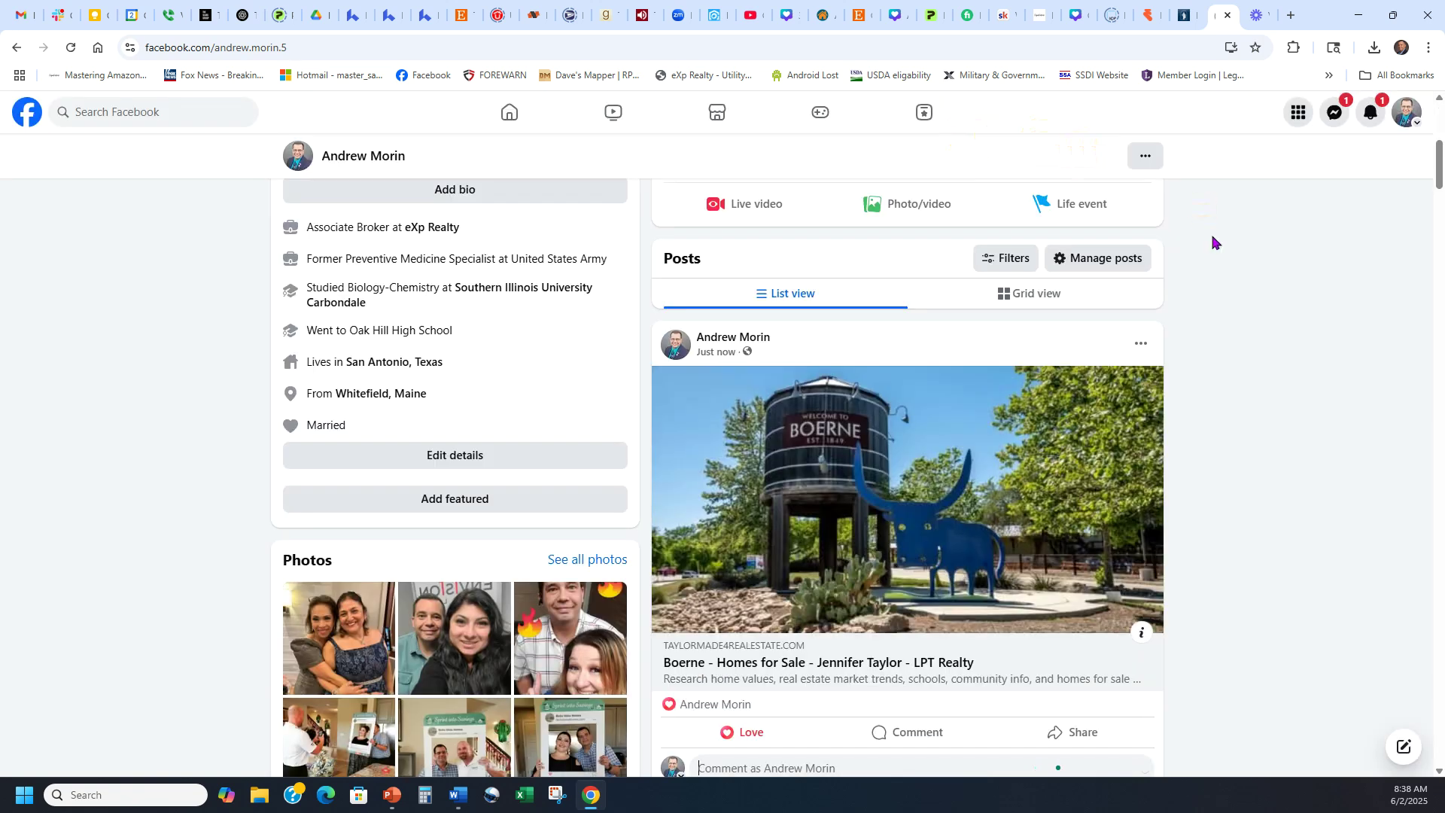
Look through the Boerne post's options and close them
{"action": "left_click", "coordinate": [1141, 343]}
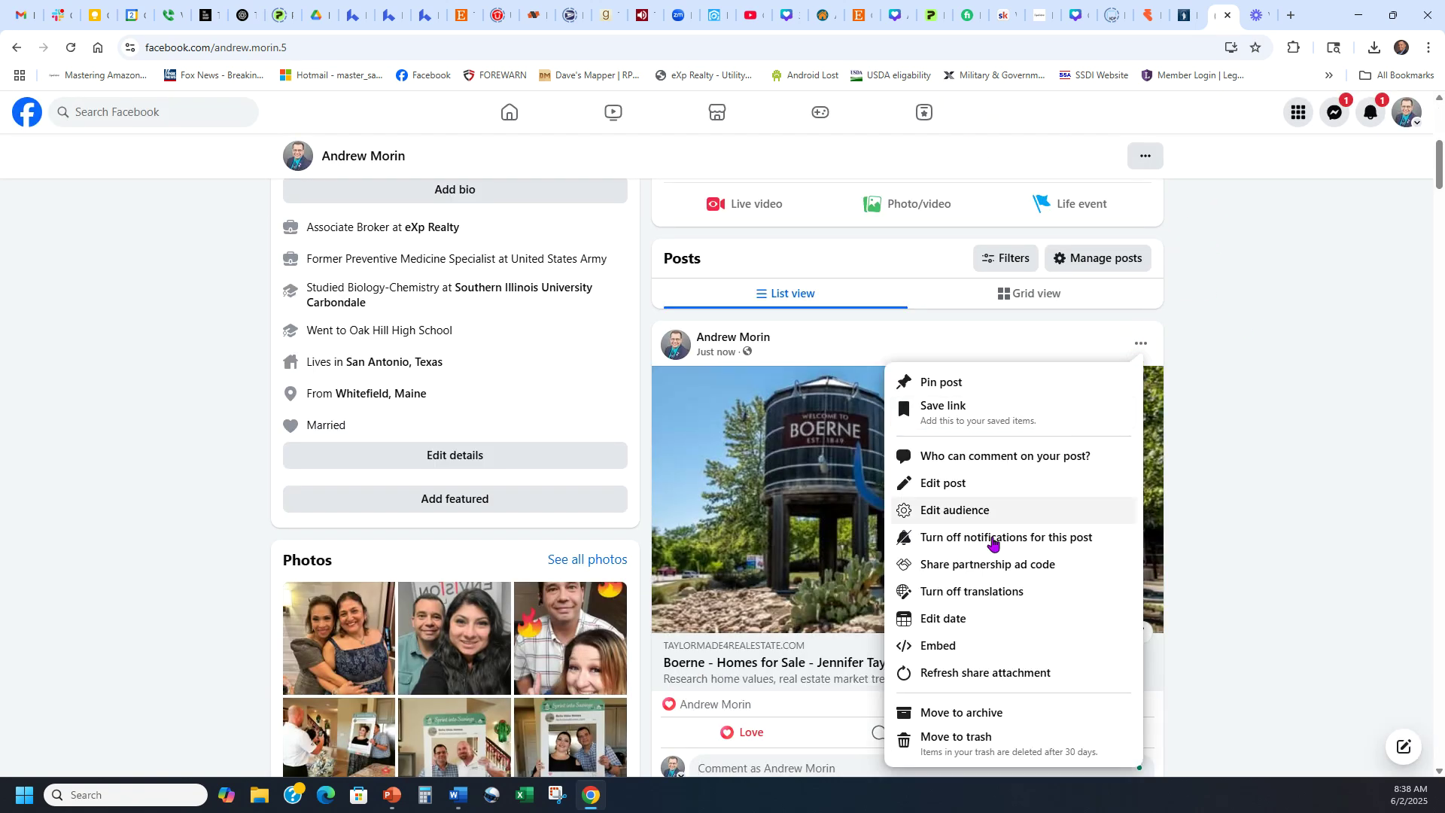
{"action": "scroll", "coordinate": [1001, 527], "scroll_direction": "down", "scroll_amount": 3}
{"action": "left_click", "coordinate": [993, 536]}
{"action": "left_click", "coordinate": [865, 477]}
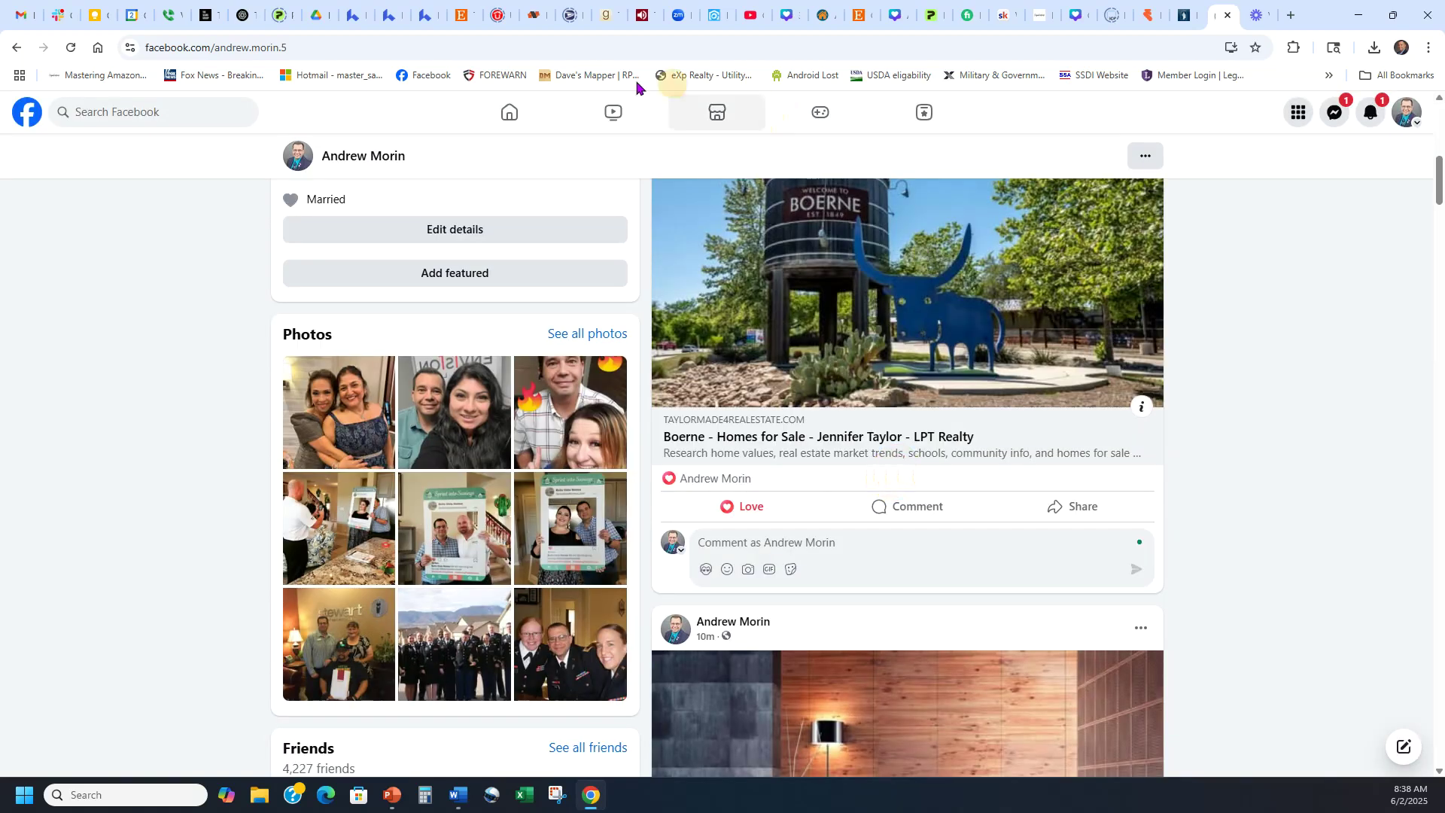
Switch back to the Create a Post page in Lofty
{"action": "left_click", "coordinate": [426, 15]}
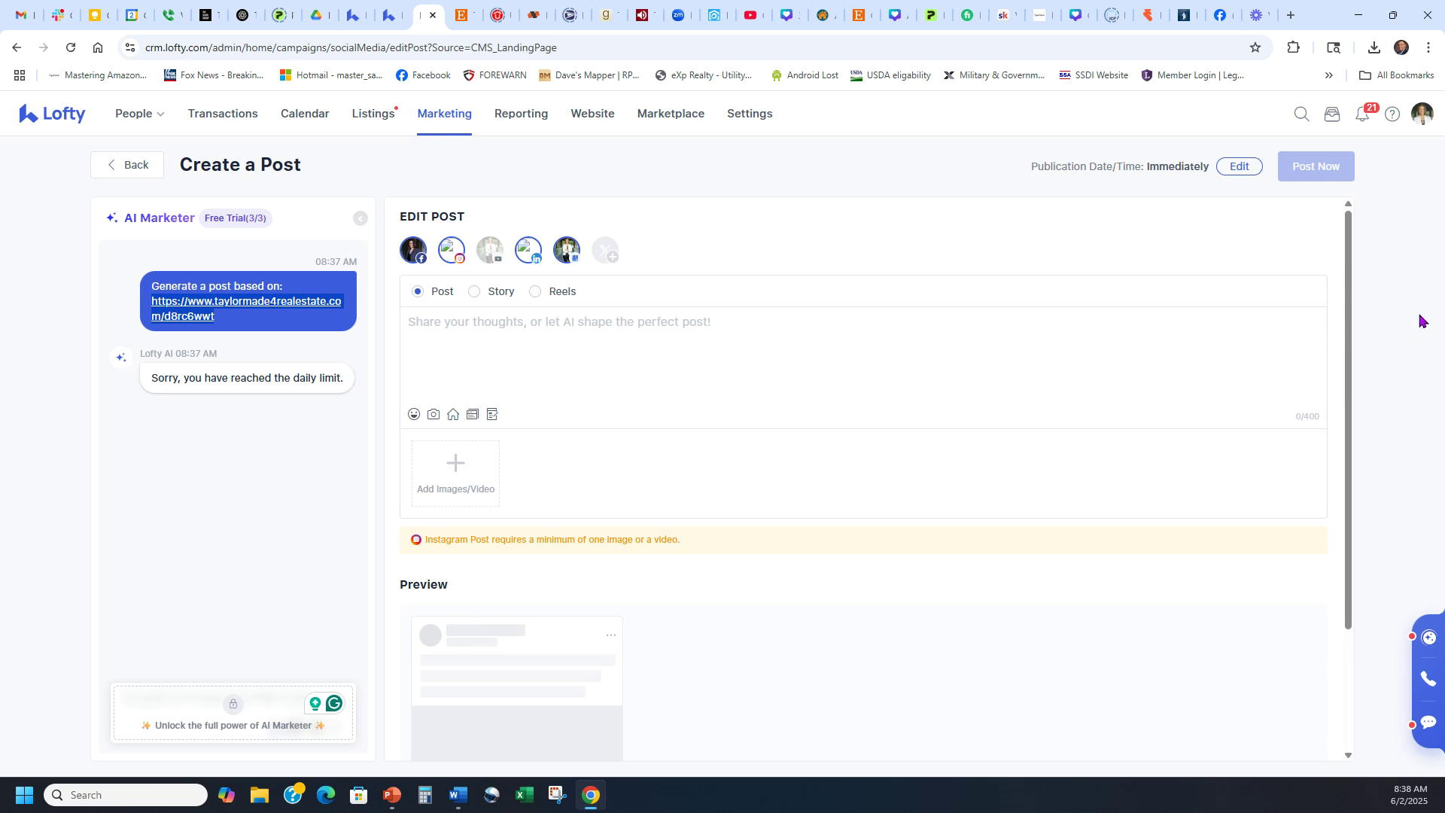
{"action": "left_click", "coordinate": [1381, 691]}
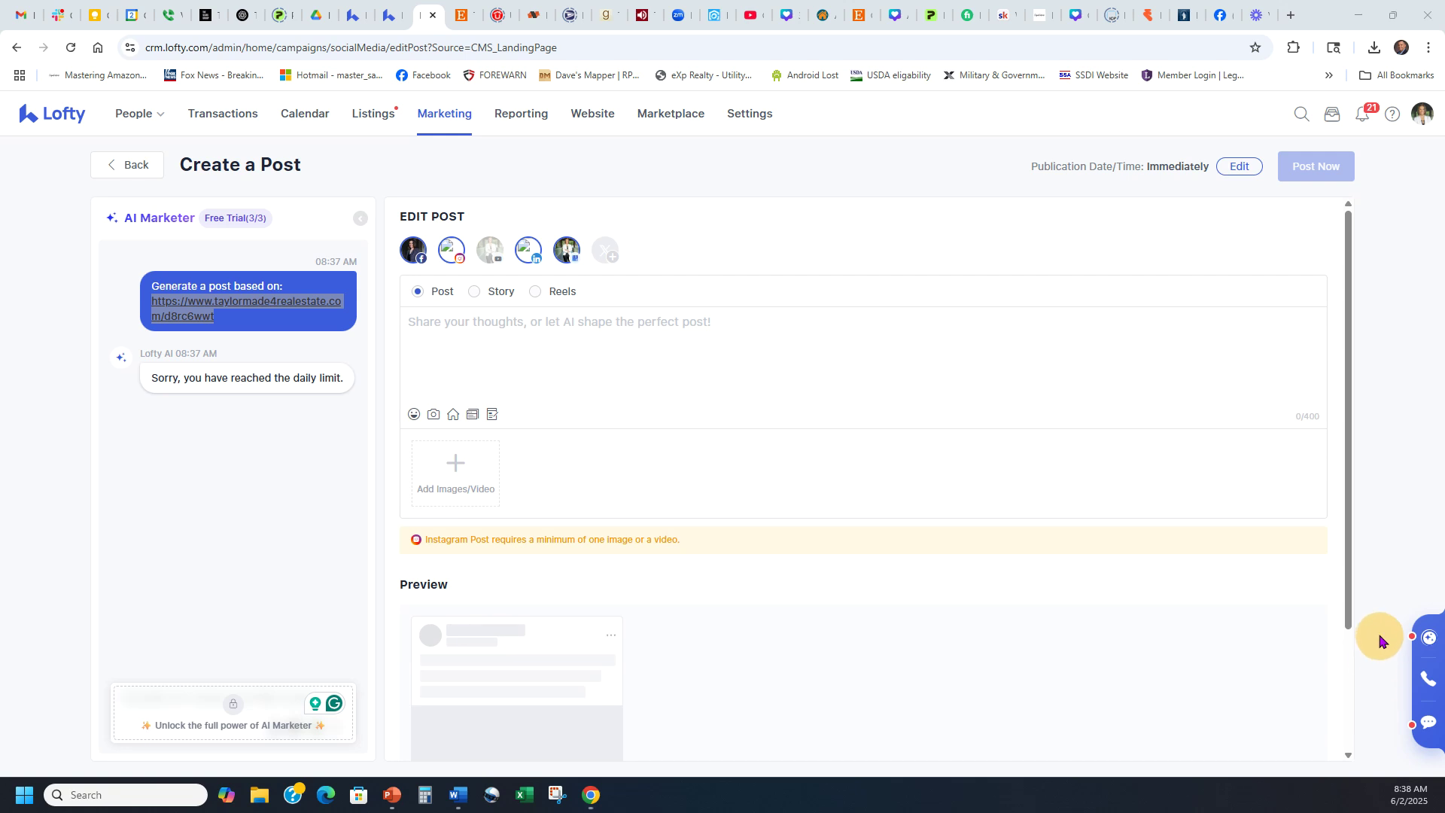